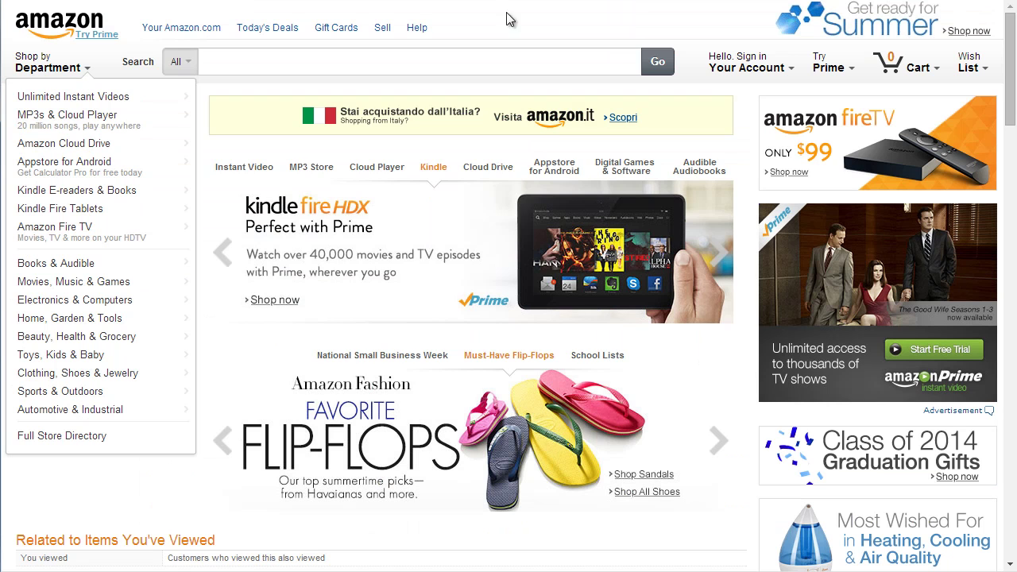
# Step: Check the Amazon search department list and leave it set to All
pyautogui.click(179, 64)
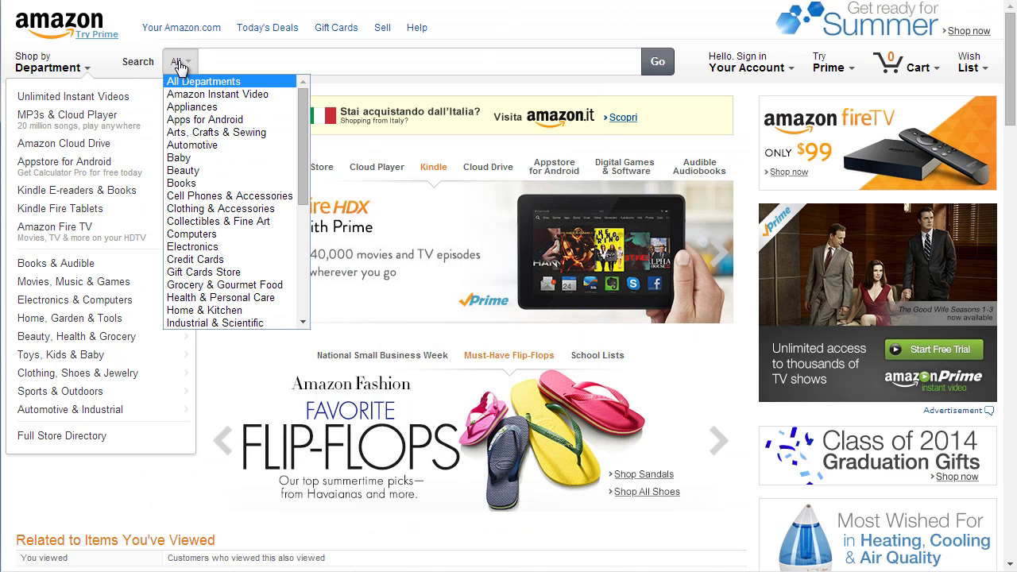
pyautogui.click(182, 65)
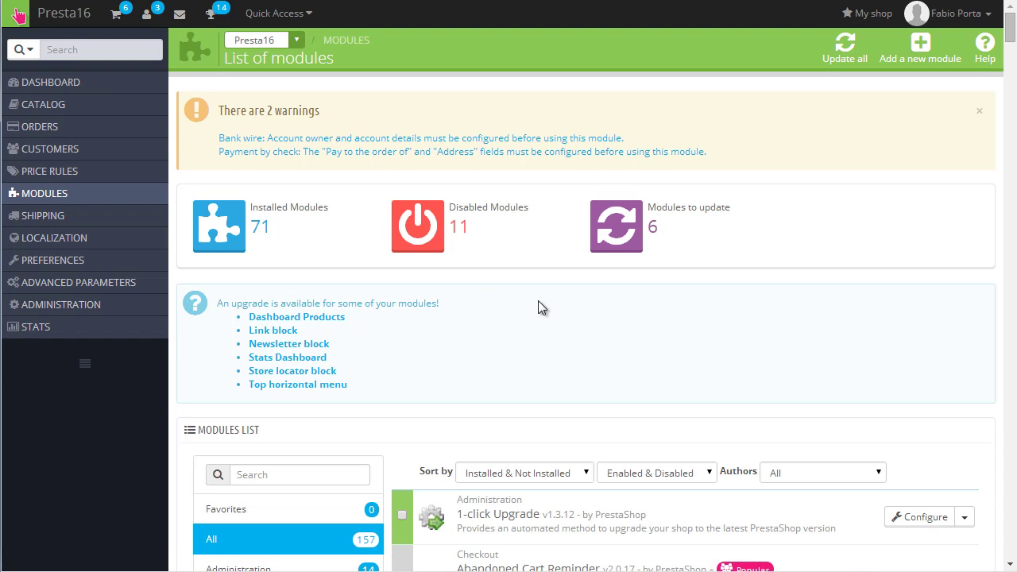
# Step: Filter the new-module list by 'searchbycate' and install the Search by category module
pyautogui.click(920, 60)
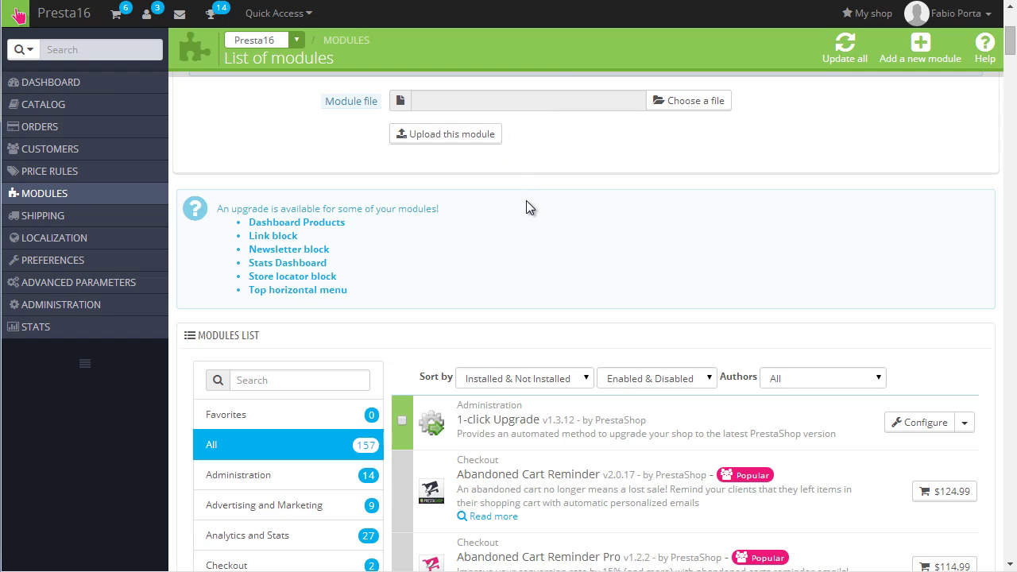
pyautogui.click(298, 381)
pyautogui.write('search')
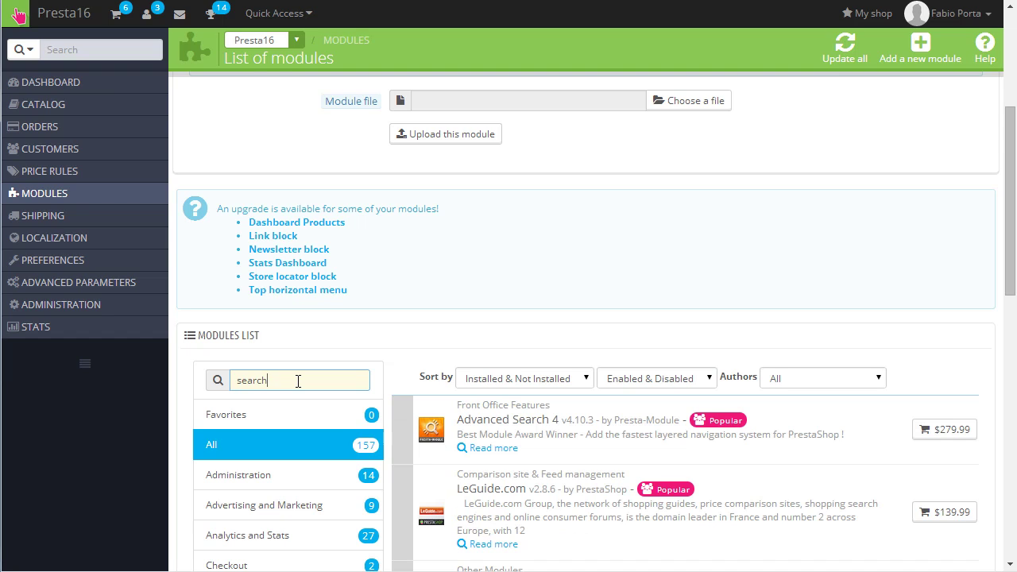
pyautogui.write('bycate')
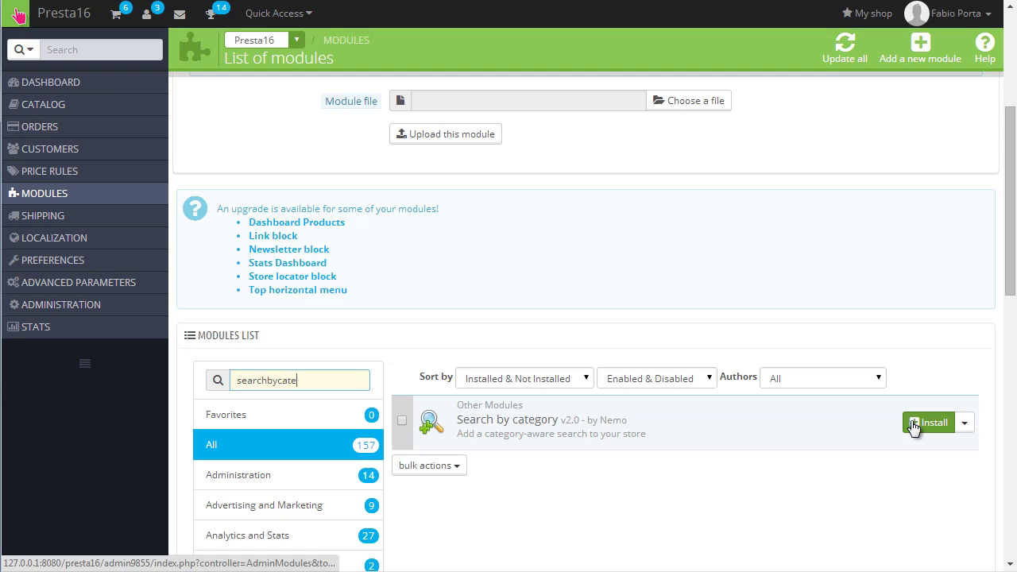
pyautogui.click(914, 426)
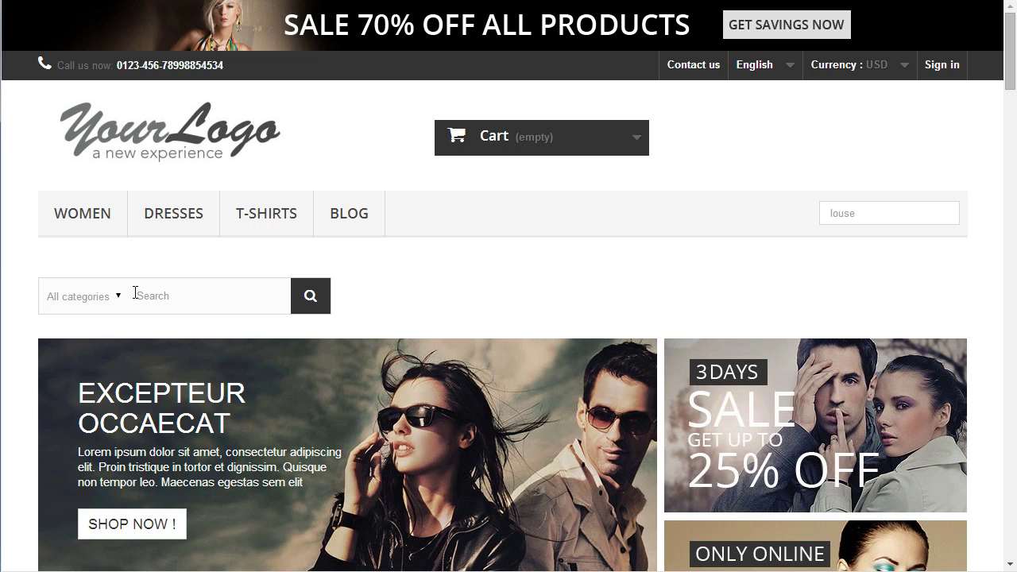
# Step: Show the storefront search category list, which offers only All categories
pyautogui.click(114, 296)
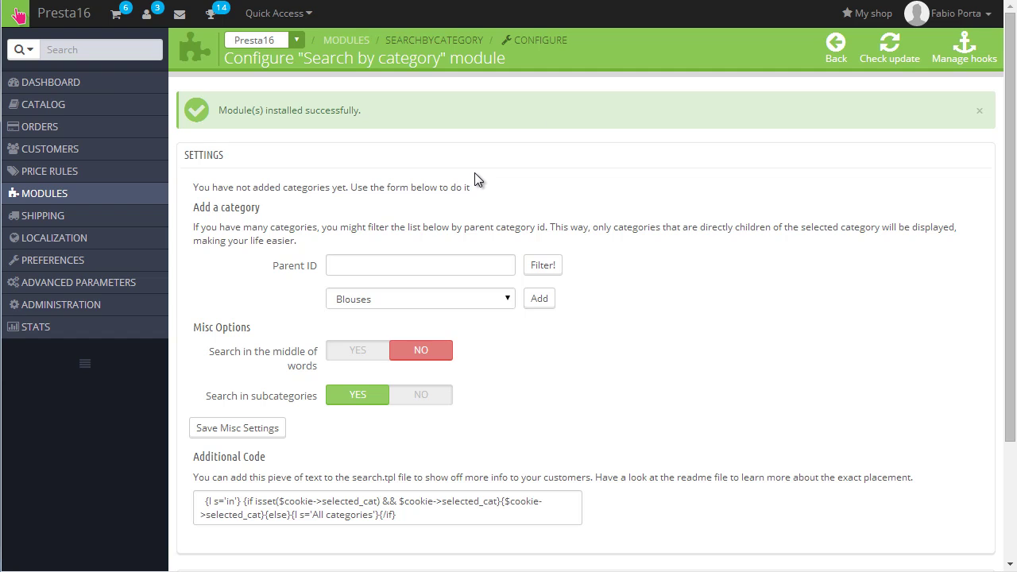
# Step: Show the categories available to add in the Search by category configuration
pyautogui.click(497, 299)
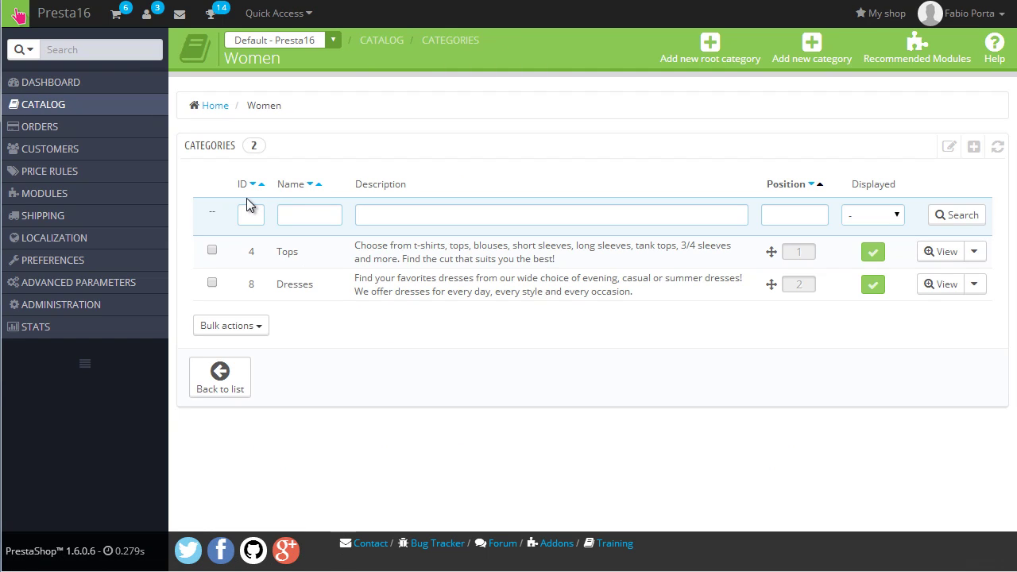
pyautogui.moveTo(95, 108)
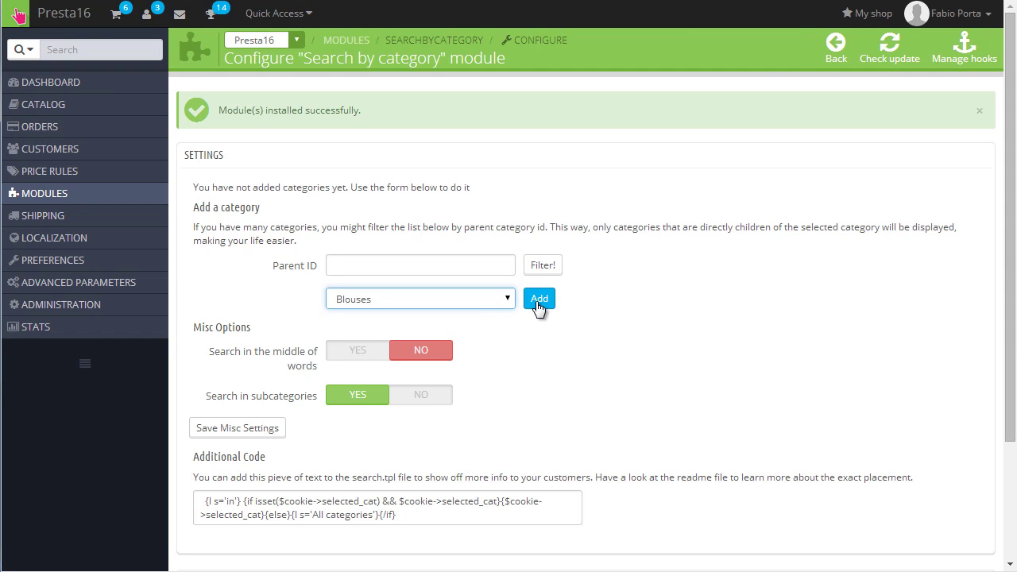
# Step: Add Blouses, then select and add Tops and Dresses as searchable categories
pyautogui.click(538, 299)
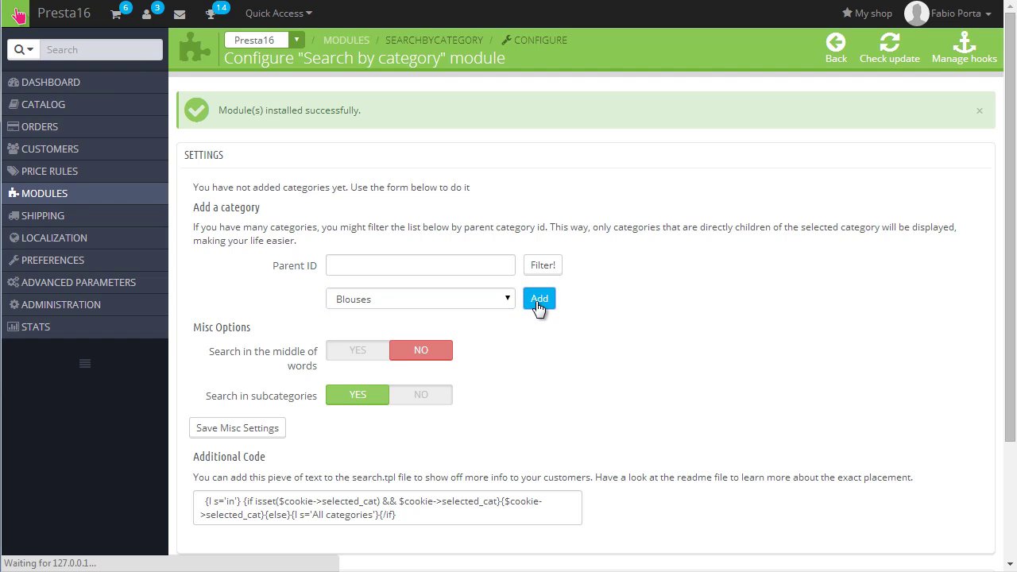
pyautogui.scroll(-2, 497, 417)
pyautogui.scroll(-1, 499, 423)
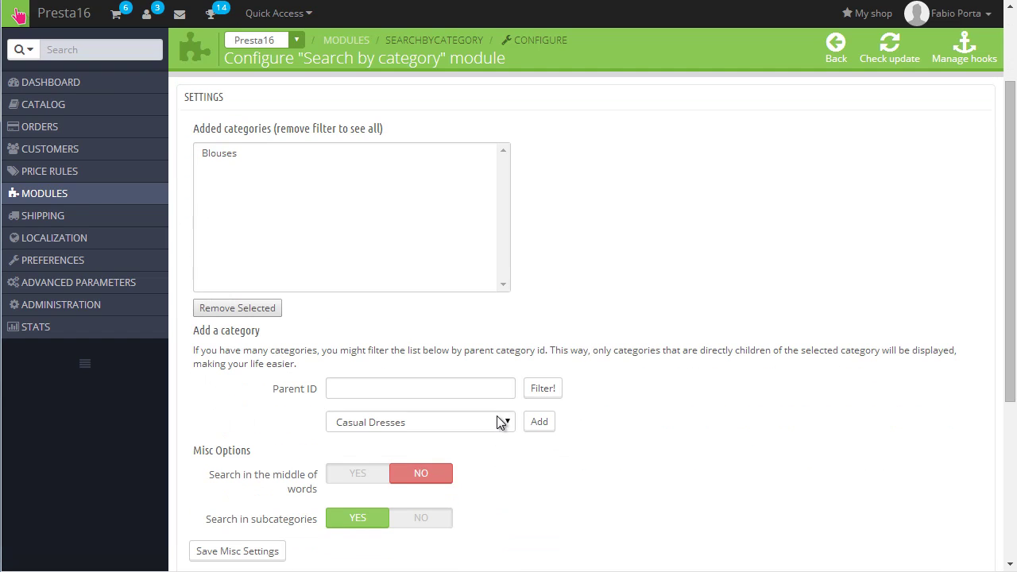
pyautogui.click(501, 422)
pyautogui.click(394, 548)
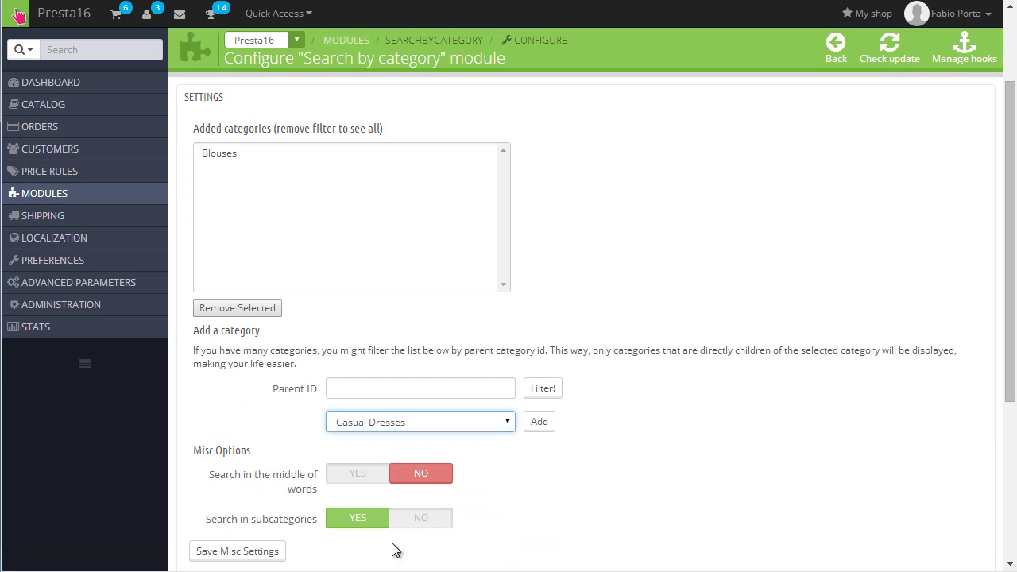
pyautogui.click(544, 424)
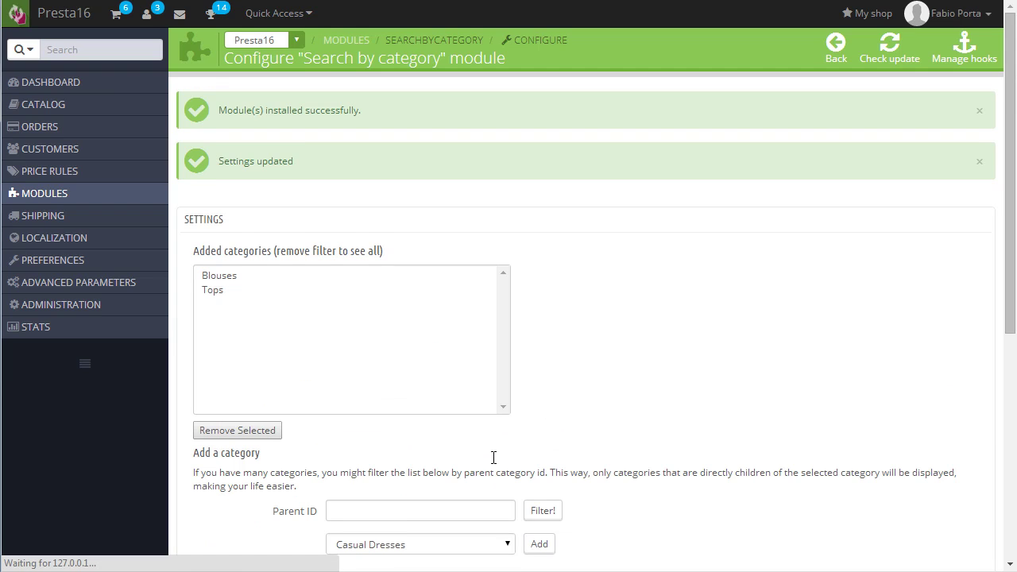
pyautogui.scroll(-1, 493, 458)
pyautogui.click(488, 465)
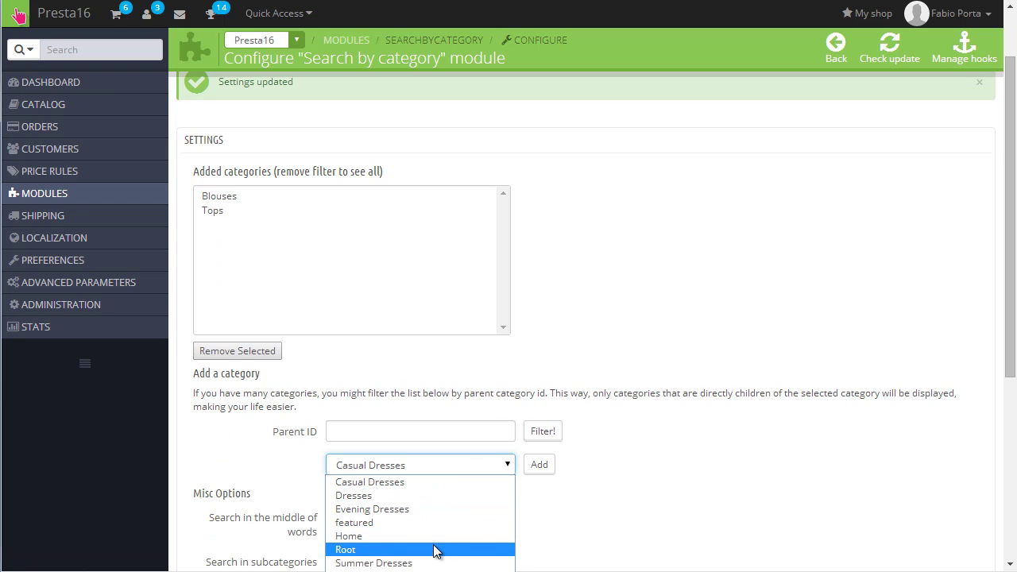
pyautogui.click(438, 498)
pyautogui.click(541, 466)
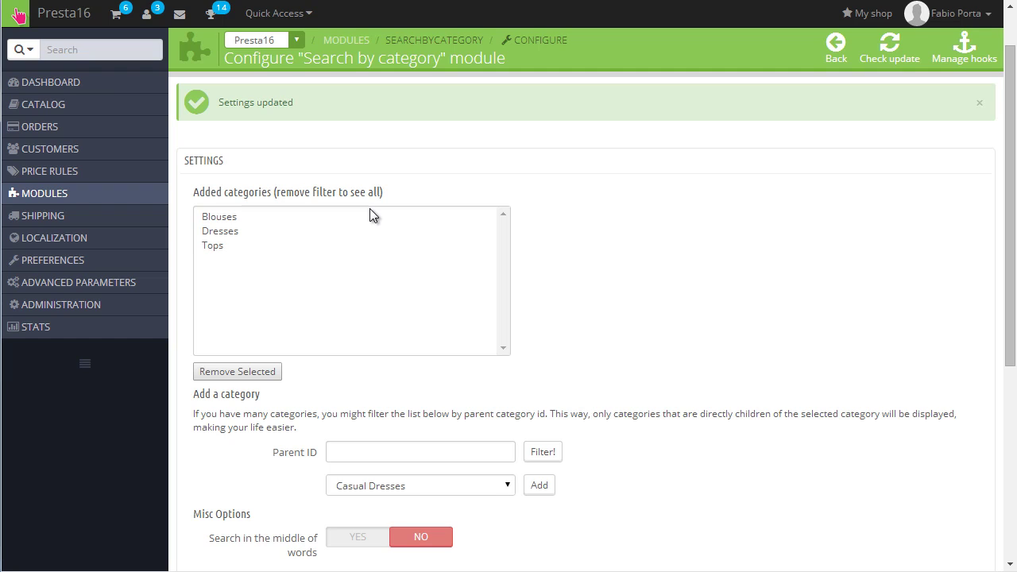
# Step: Check the Second Store configuration, then switch back to the Presta16 shop
pyautogui.click(291, 39)
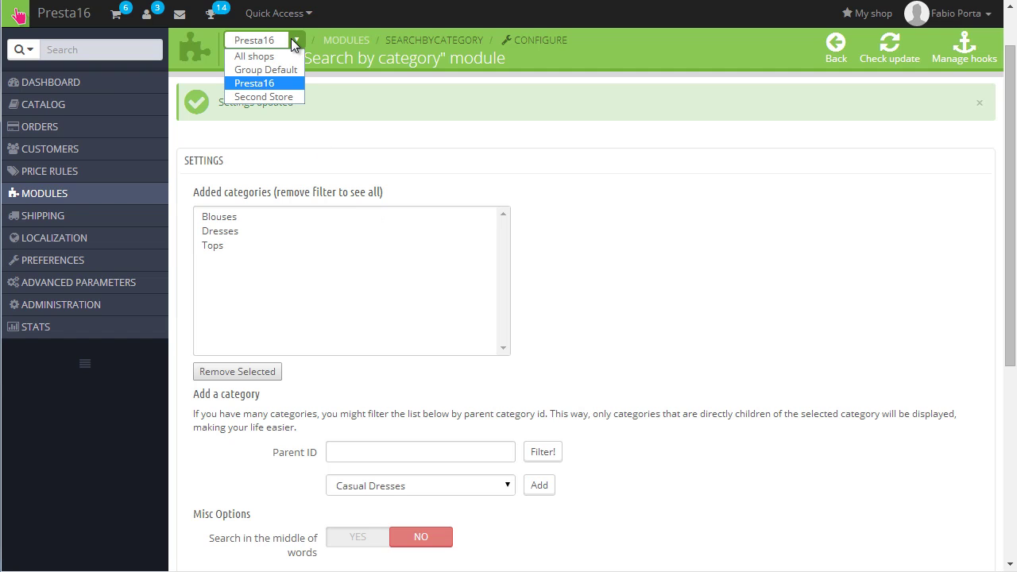
pyautogui.click(263, 96)
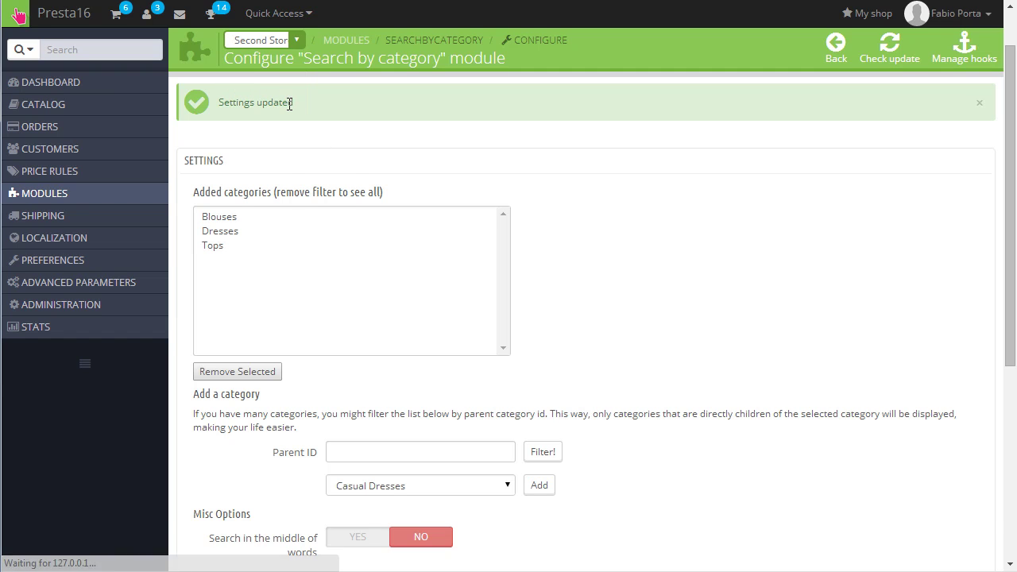
pyautogui.click(293, 38)
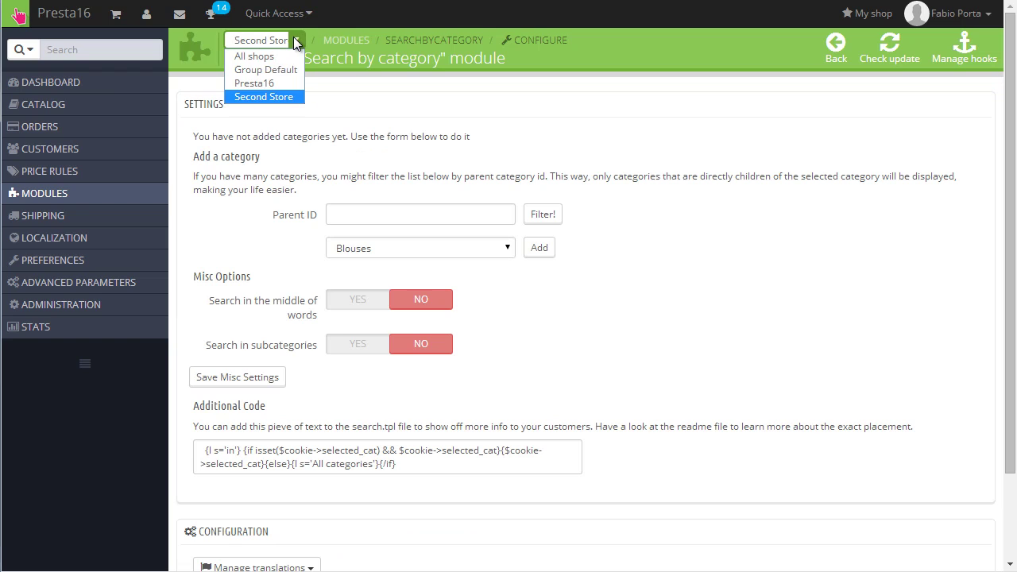
pyautogui.click(274, 85)
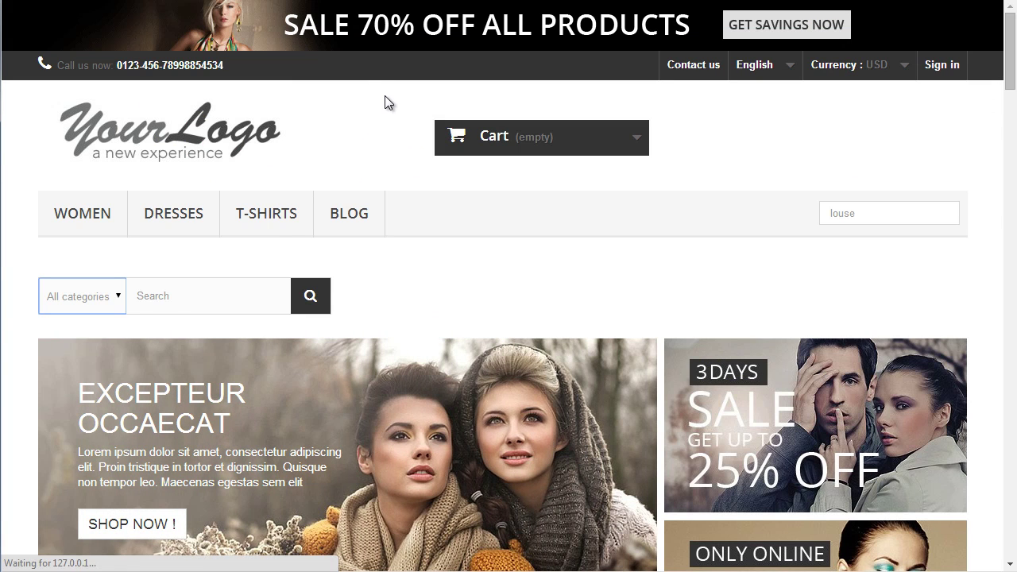
# Step: Set the storefront search category to Dresses and enter 'blouse' as the search term
pyautogui.click(116, 296)
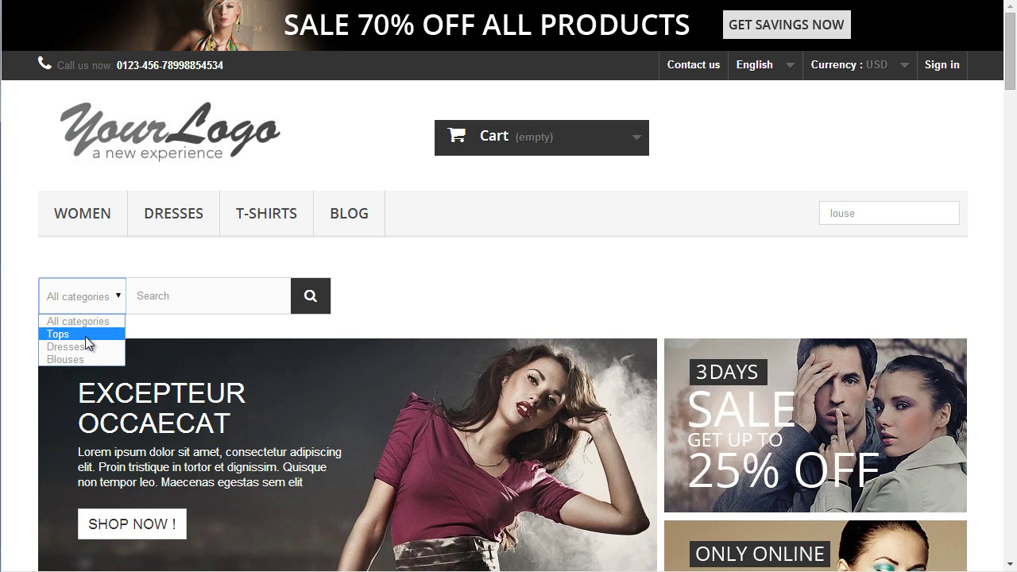
pyautogui.click(83, 348)
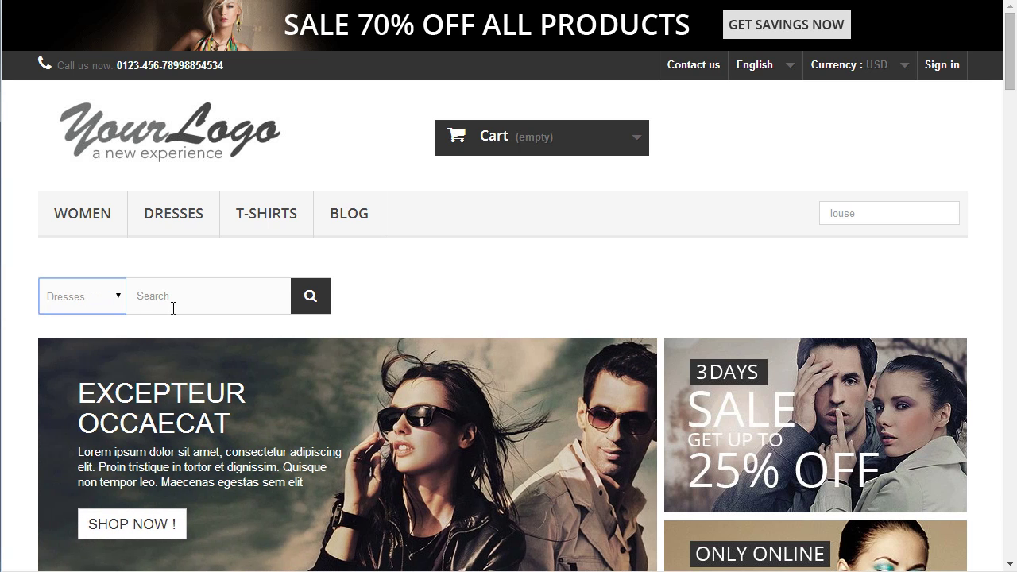
pyautogui.click(181, 296)
pyautogui.write('bl')
pyautogui.press('BackSpace')
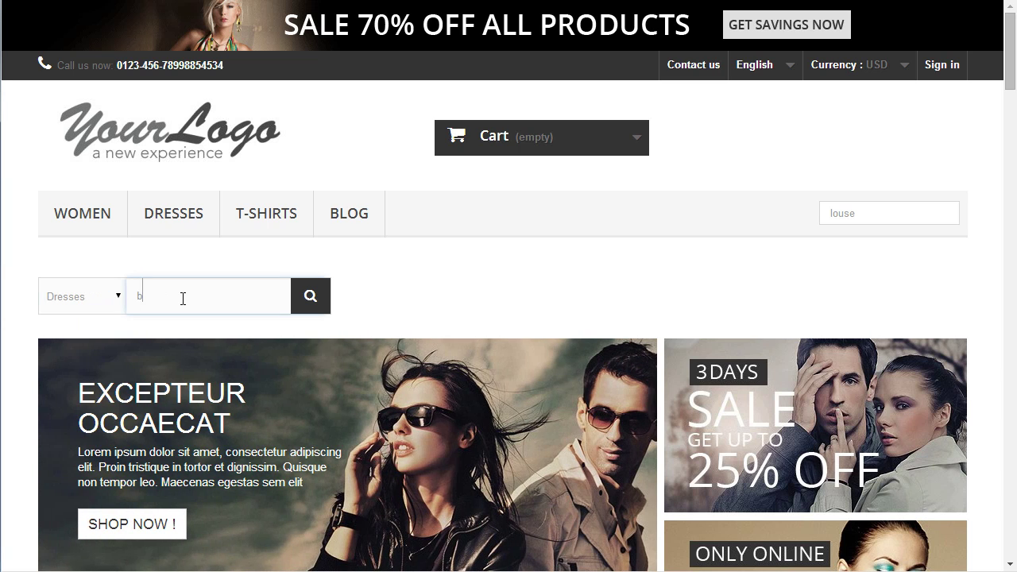
pyautogui.write('louse')
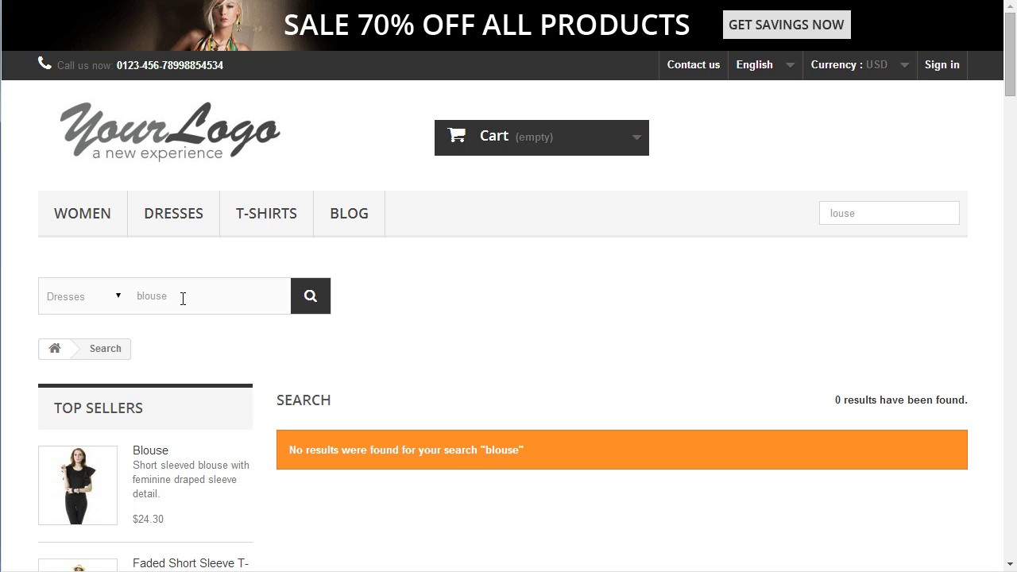
# Step: Run the blouse search within Blouses, then across all categories
pyautogui.click(114, 302)
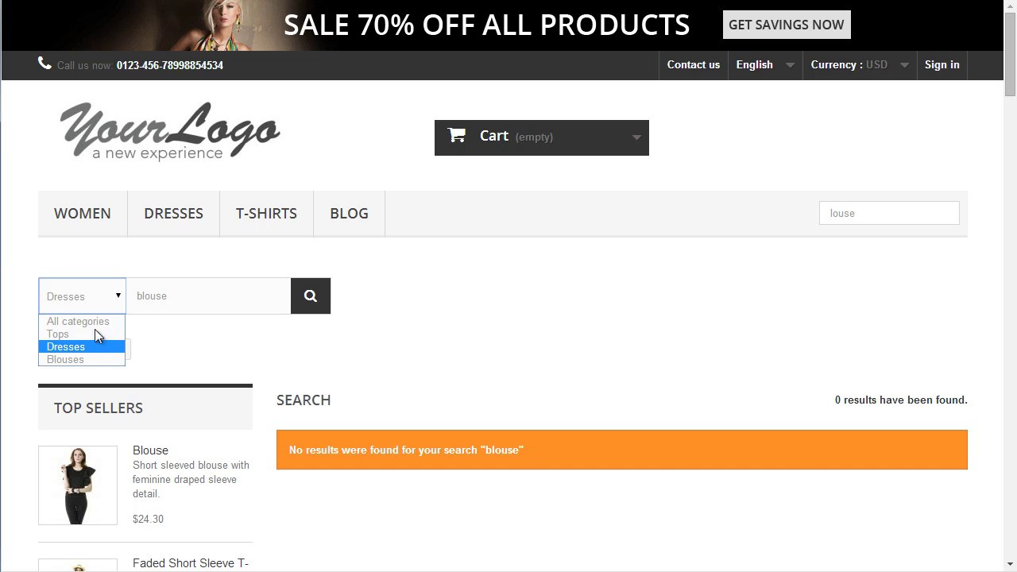
pyautogui.click(64, 359)
pyautogui.click(315, 304)
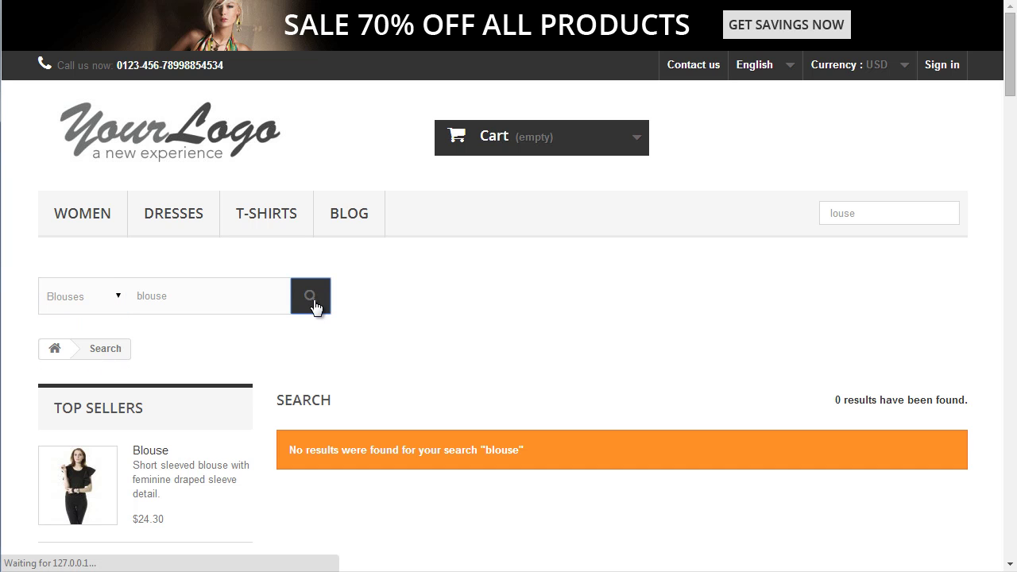
pyautogui.scroll(-3, 552, 365)
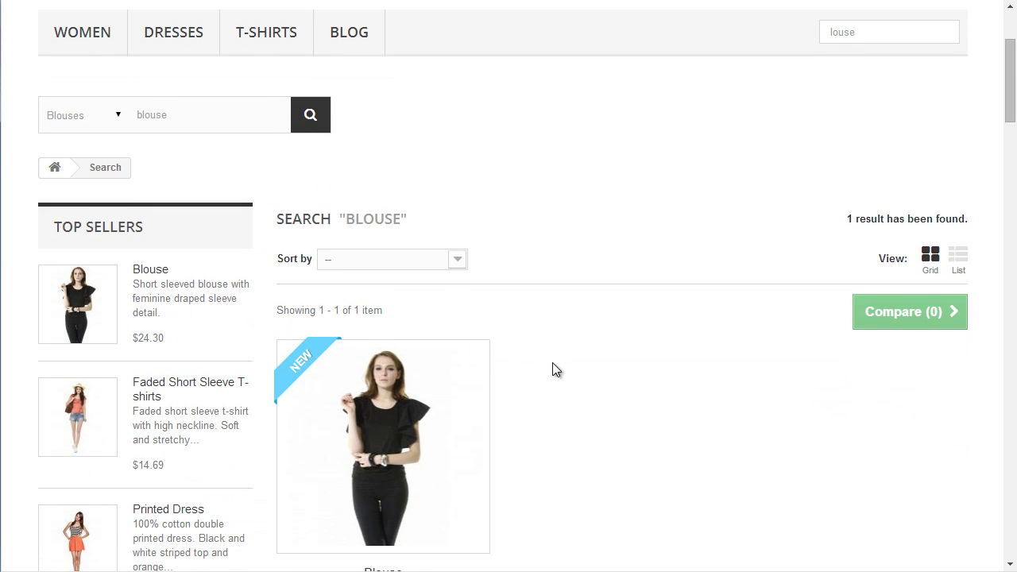
pyautogui.click(91, 137)
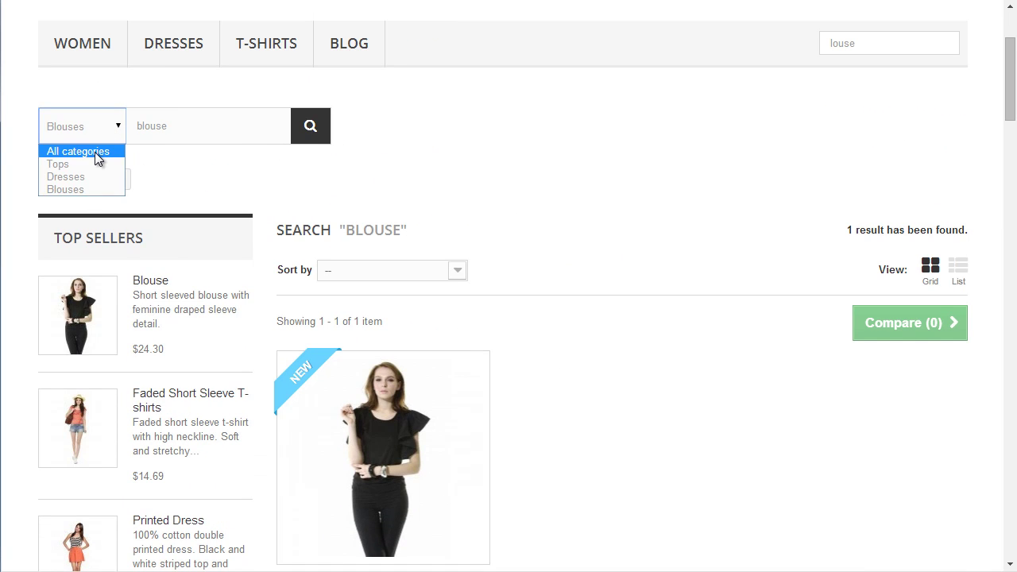
pyautogui.click(94, 152)
pyautogui.click(309, 136)
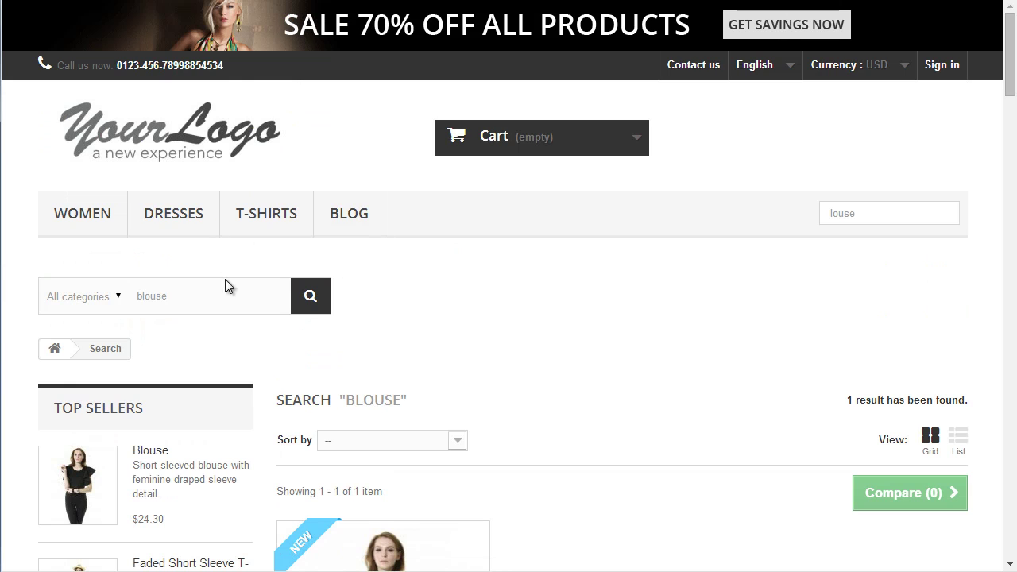
# Step: Rerun the blouse search limited to Tops, which finds 0 results
pyautogui.click(117, 297)
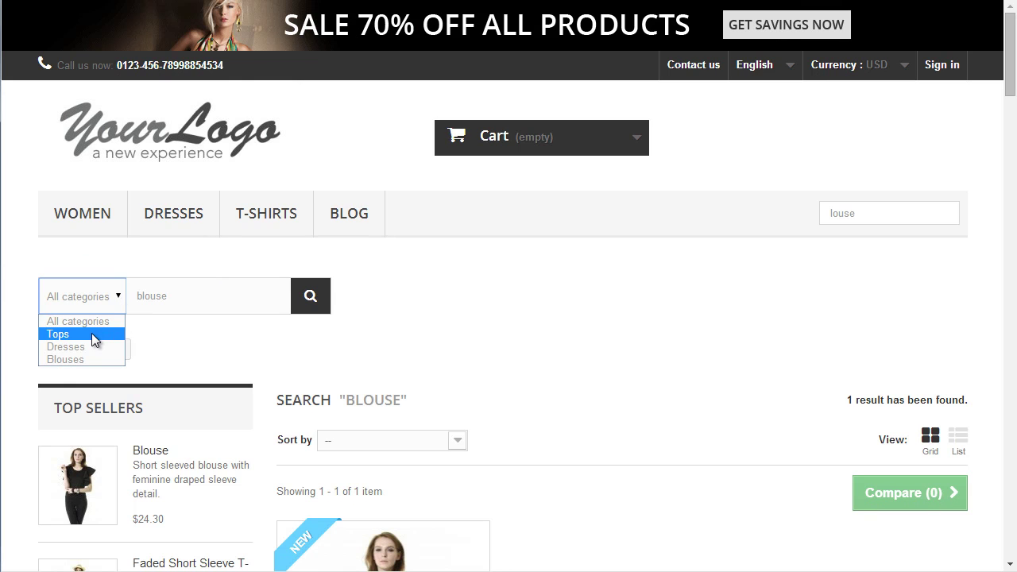
pyautogui.click(87, 334)
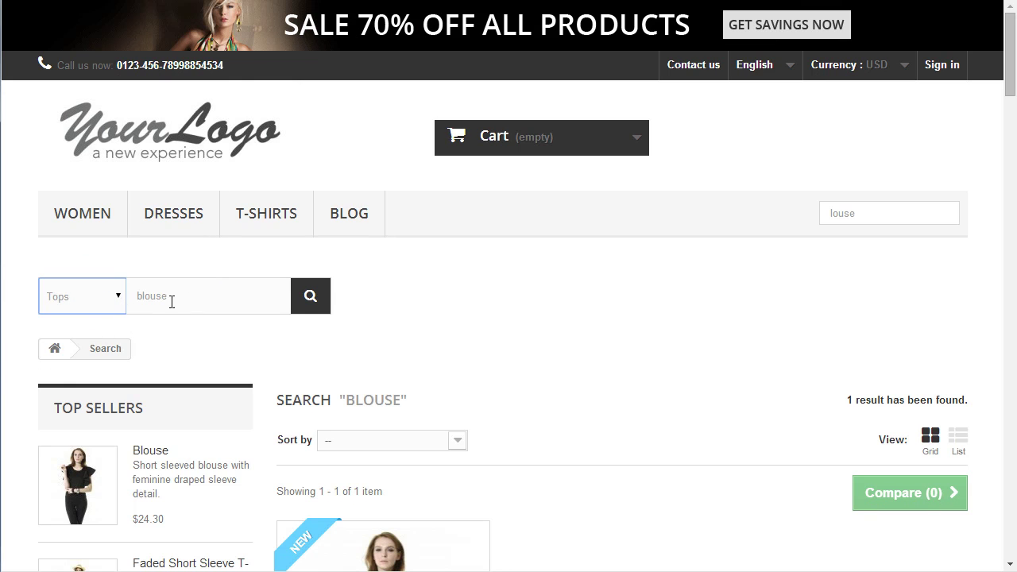
pyautogui.click(304, 299)
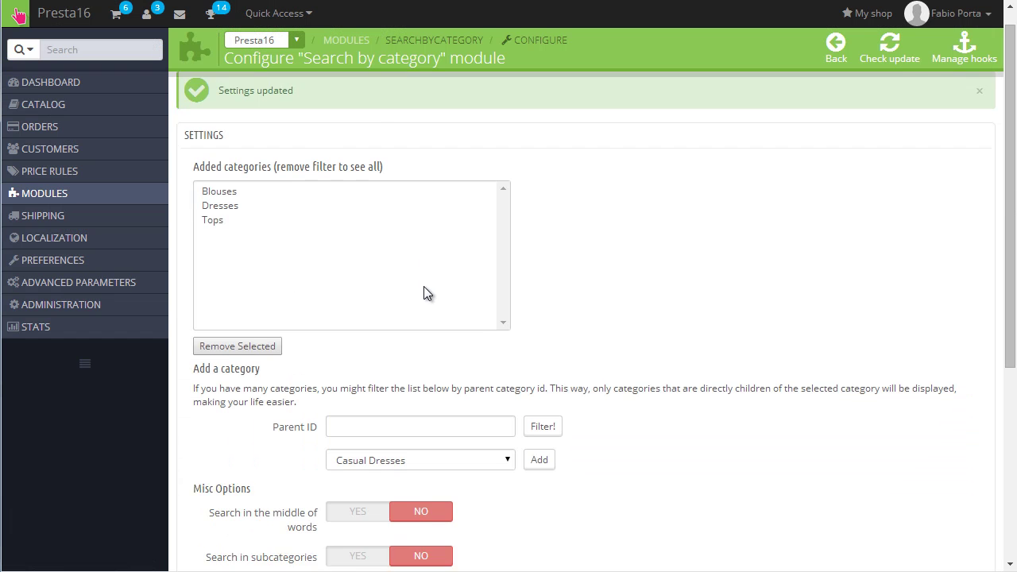
# Step: Switch 'Search in subcategories' to YES, save, and rerun the blouse search in Tops
pyautogui.scroll(-2, 423, 287)
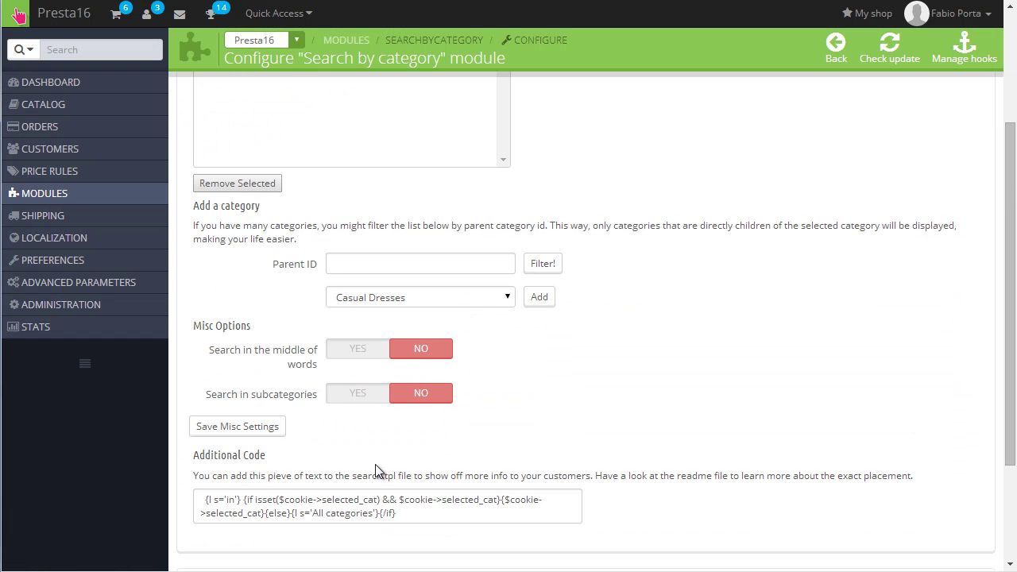
pyautogui.click(354, 397)
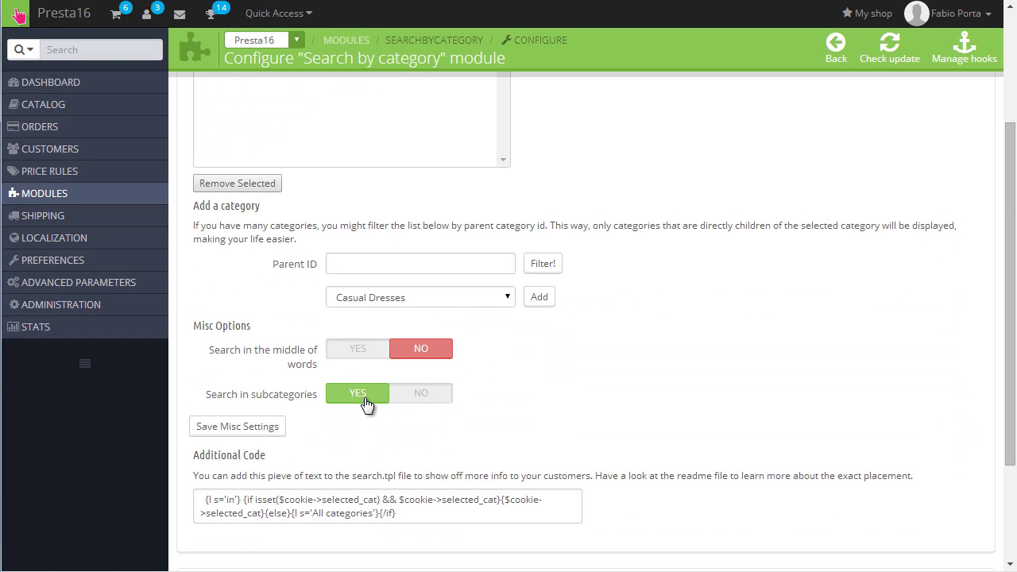
pyautogui.click(273, 430)
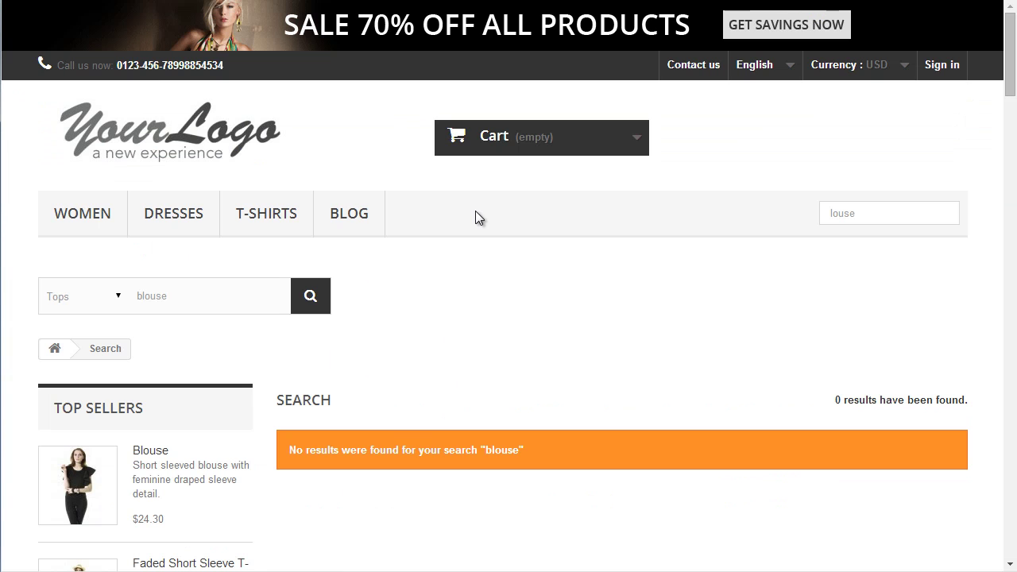
pyautogui.click(311, 299)
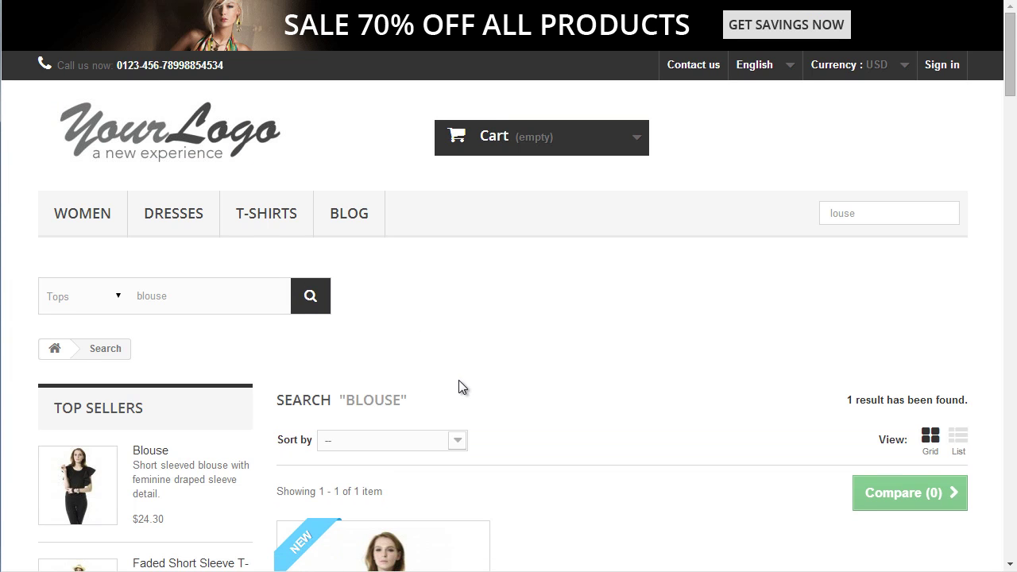
# Step: Delete the leading 'b' from the search term and run the Tops search for 'louse'
pyautogui.scroll(-3, 459, 386)
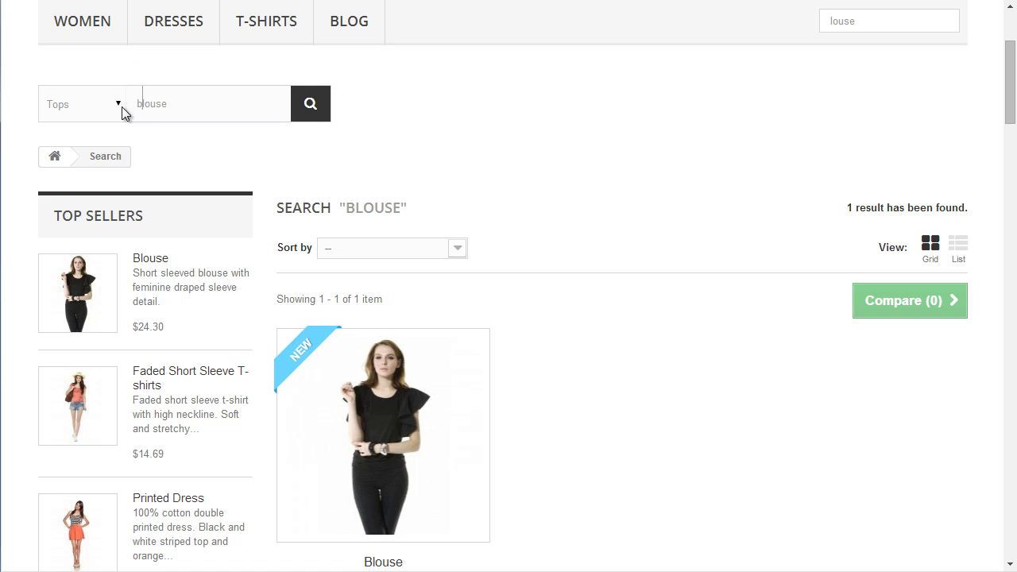
pyautogui.moveTo(127, 104); pyautogui.dragTo(145, 104)
pyautogui.press('Delete')
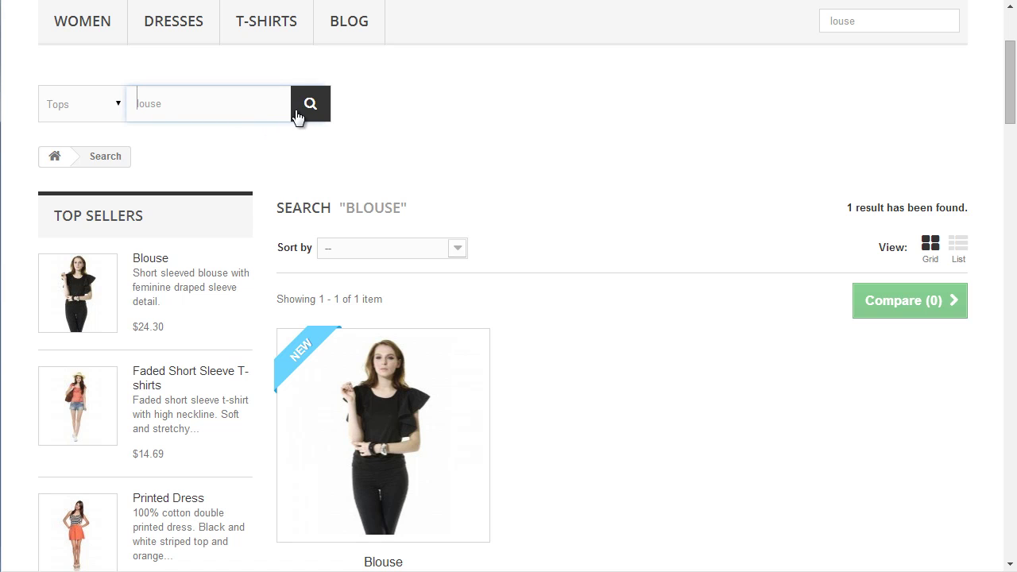
pyautogui.click(304, 115)
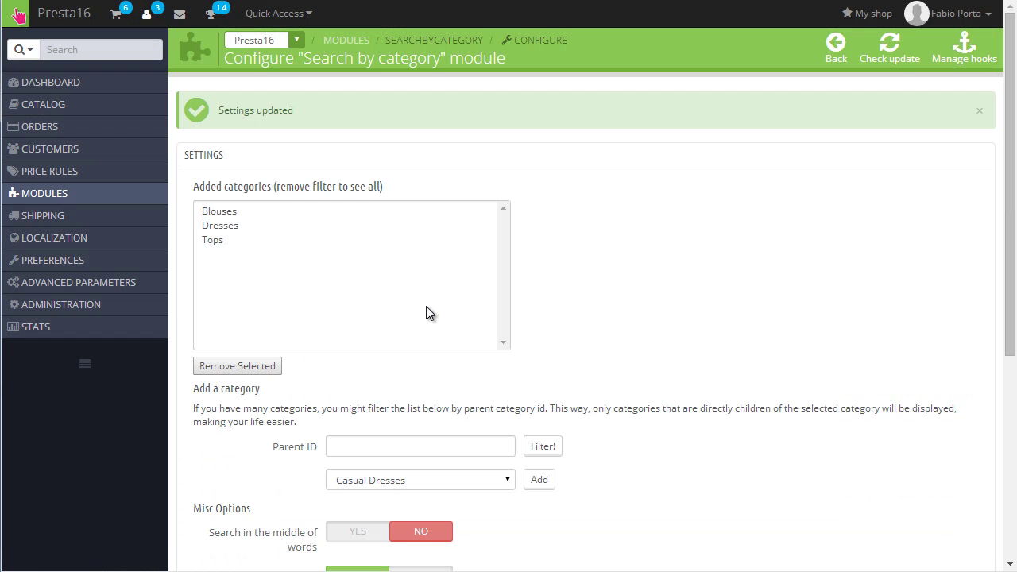
# Step: Turn 'Search in the middle of words' on, save, and rerun 'louse' to find the Blouse
pyautogui.scroll(-2, 425, 313)
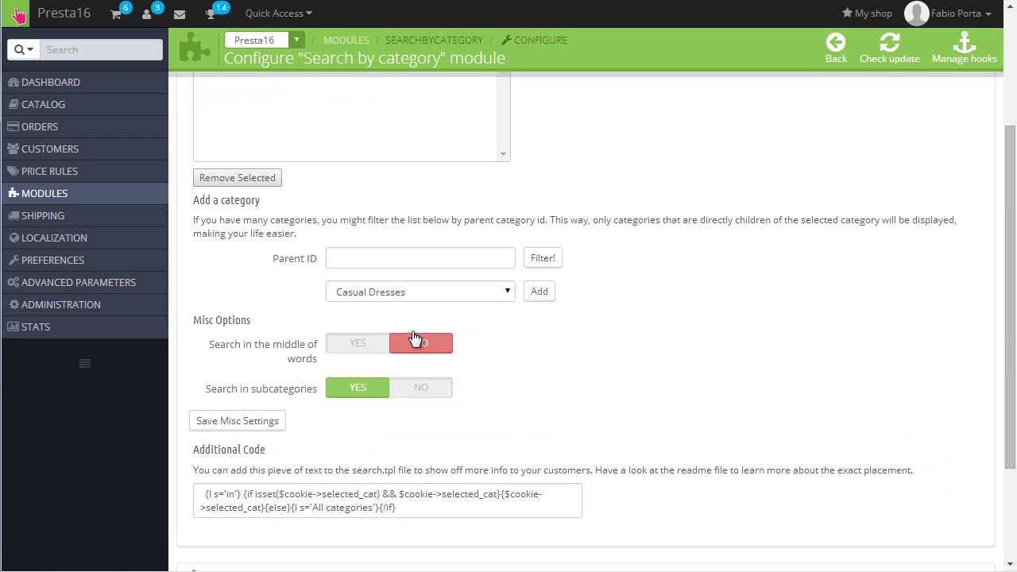
pyautogui.click(362, 346)
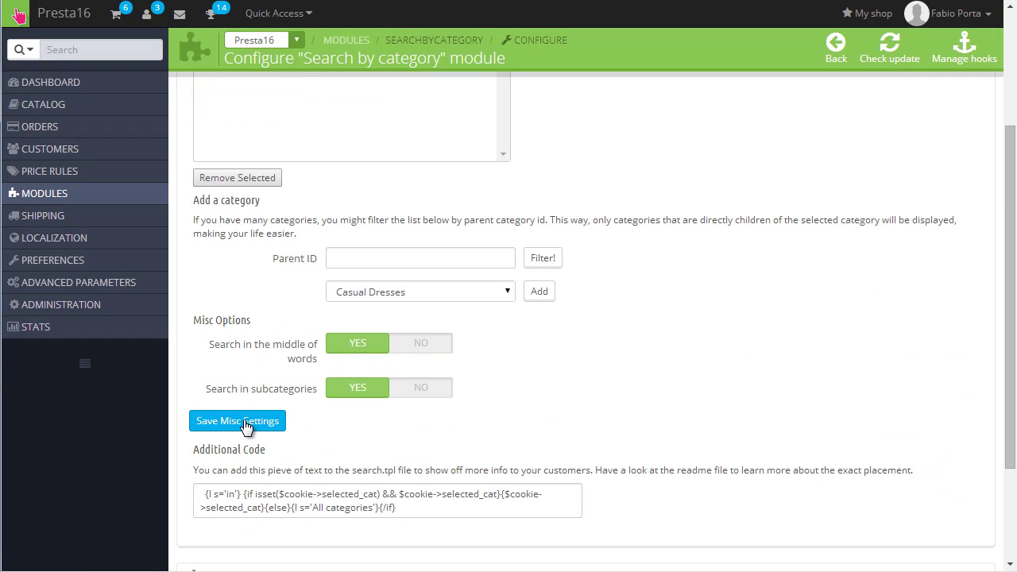
pyautogui.click(246, 422)
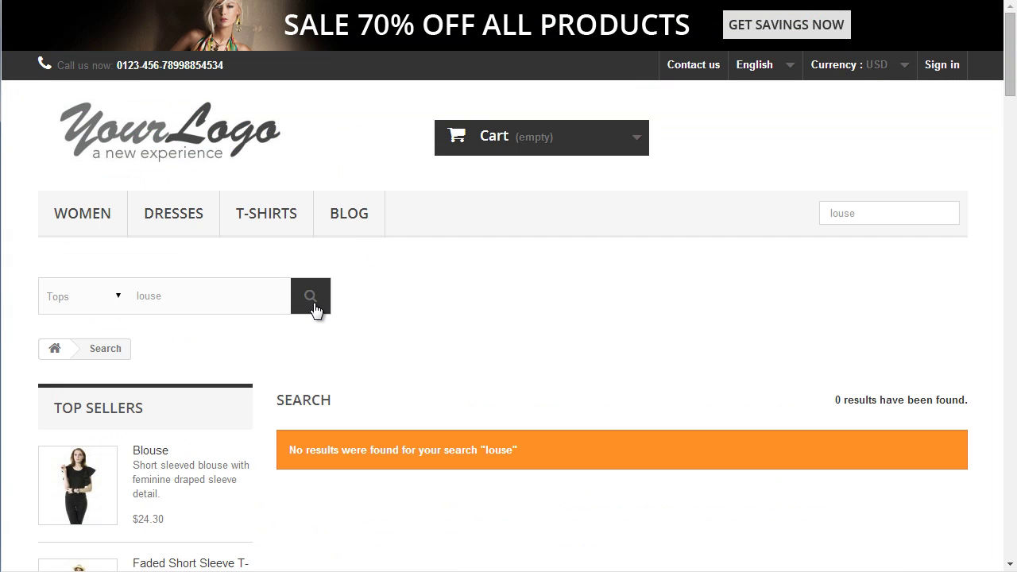
pyautogui.click(310, 299)
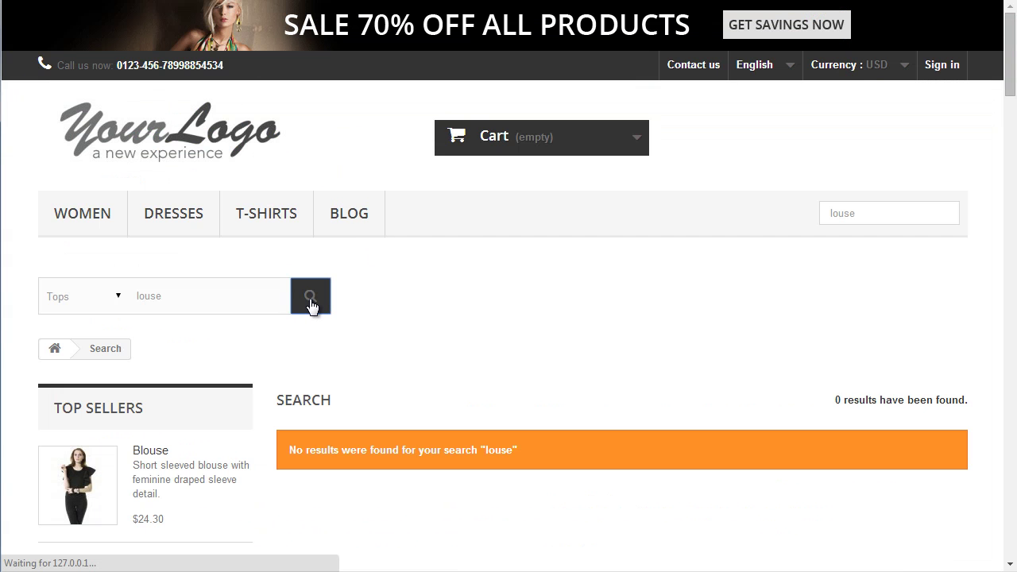
pyautogui.scroll(-3, 596, 246)
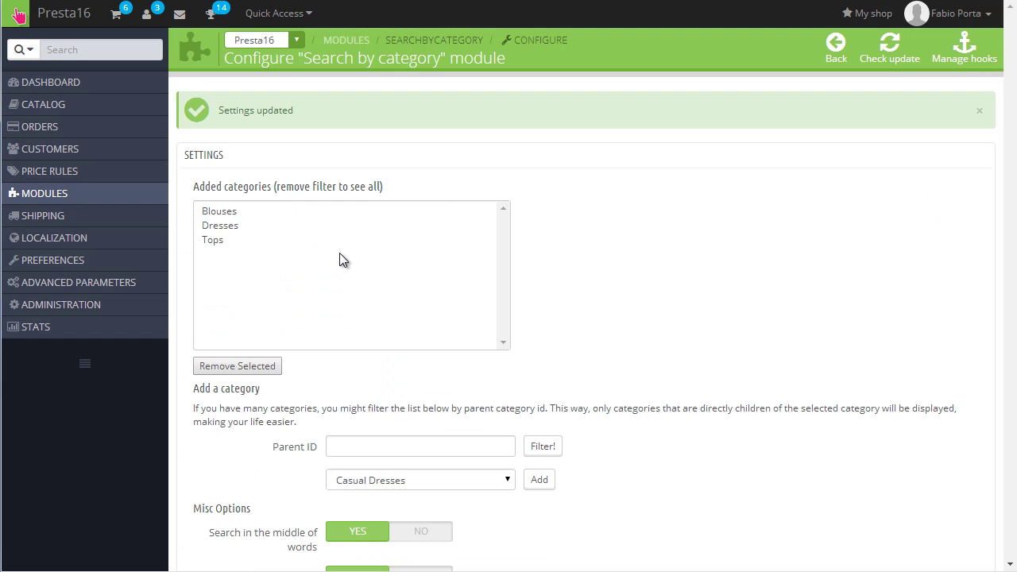
# Step: Scroll down the module configuration page to the Additional Code section
pyautogui.scroll(-5, 340, 253)
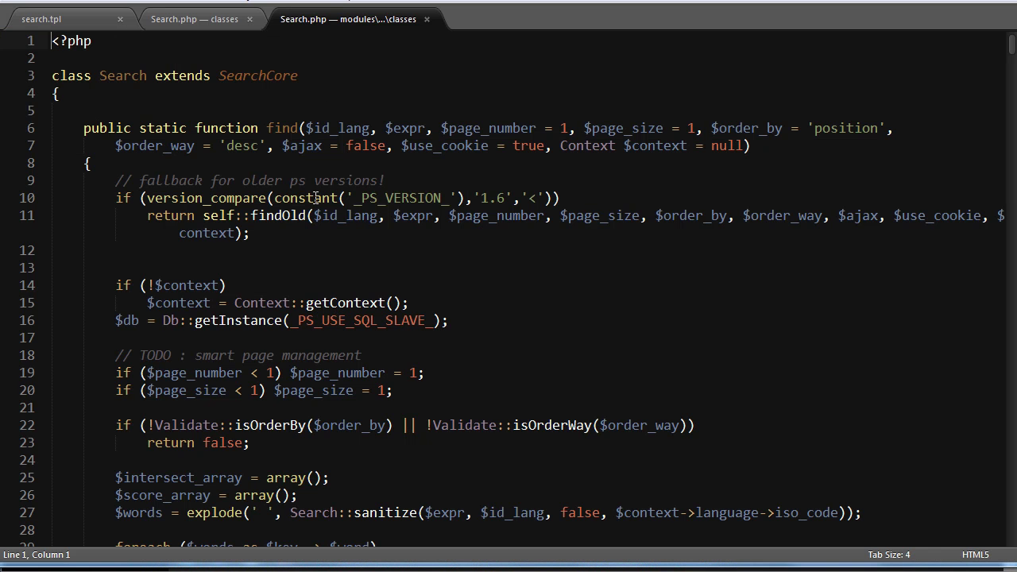
# Step: Bring up search.tpl in Sublime Text and scroll to the search results heading code
pyautogui.click(36, 19)
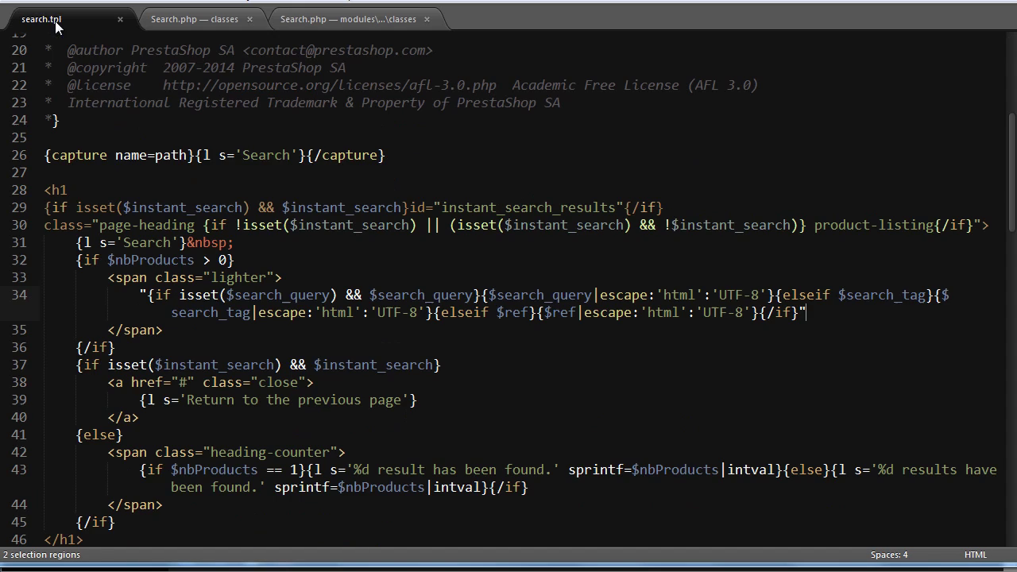
pyautogui.scroll(-1, 294, 239)
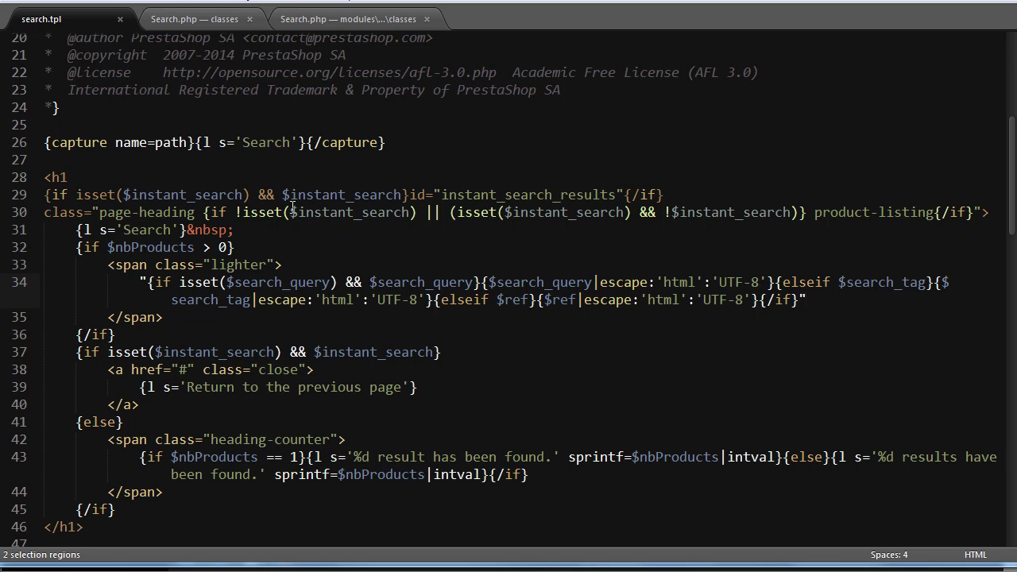
# Step: Copy the whole Additional Code snippet from the back office, then return to search.tpl
pyautogui.hotkey('alt', 'Tab')
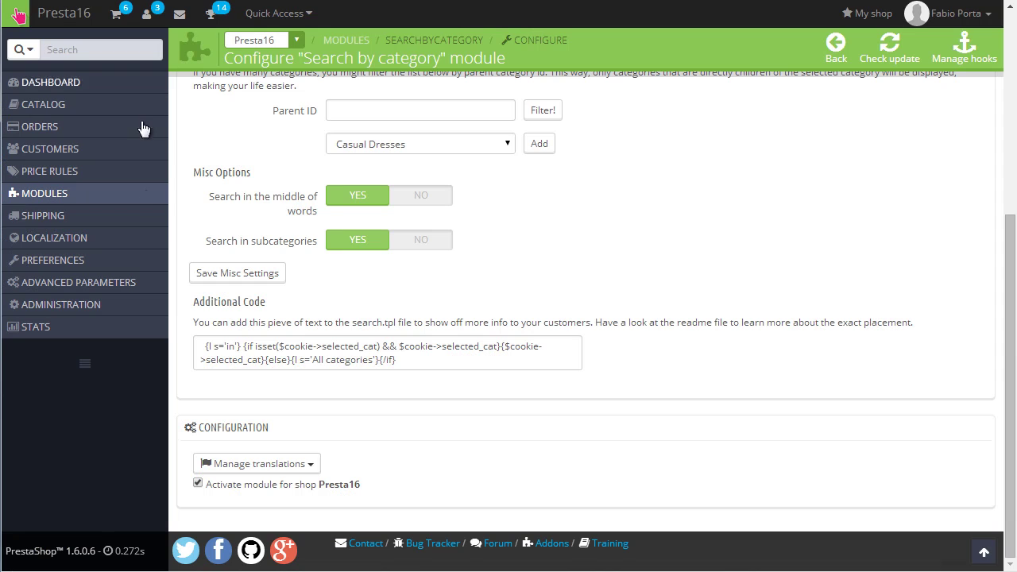
pyautogui.moveTo(79, 321)
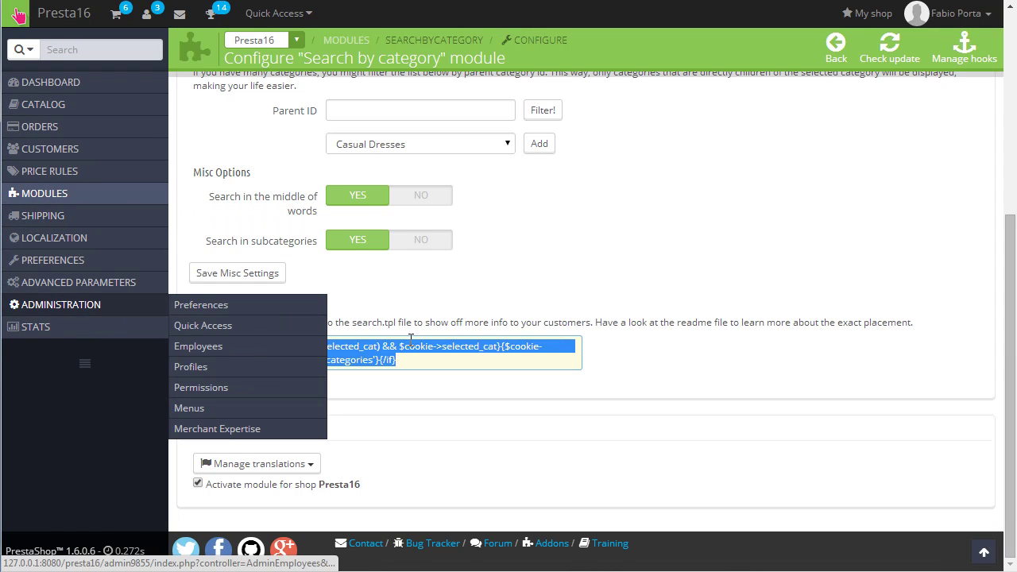
pyautogui.moveTo(396, 361); pyautogui.dragTo(205, 340)
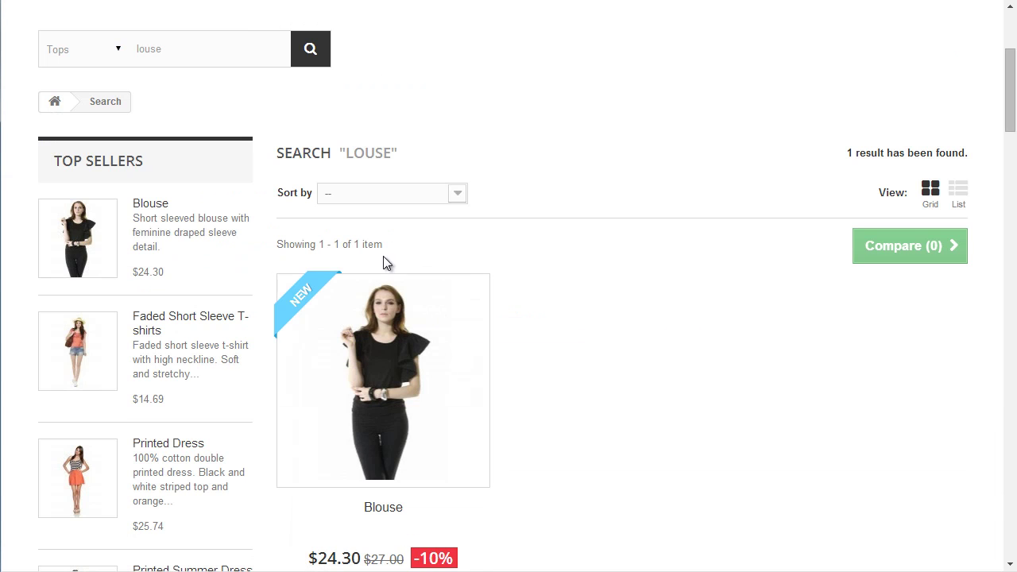
pyautogui.hotkey('alt', 'Tab')
pyautogui.scroll(-1, 314, 277)
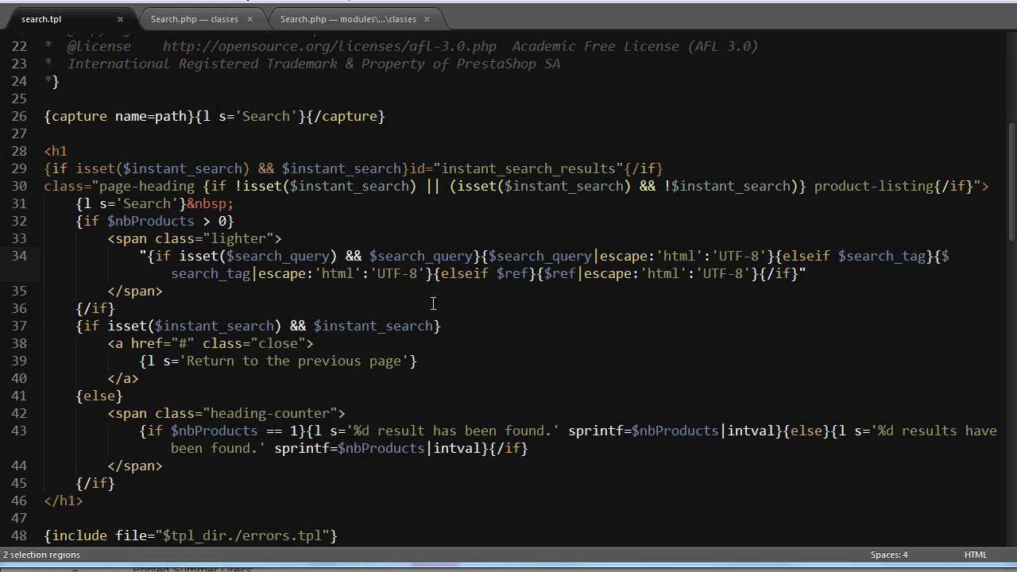
# Step: Paste the category snippet below line 34's heading and line 53's no-results message, then save search.tpl
pyautogui.click(813, 272)
pyautogui.press('Return')
pyautogui.write("{l s='in'} {if isset($cookie->selected_cat) && $cookie->selected_cat}{$cookie->selected_cat}{else}{l s='All categories'}{/if}")
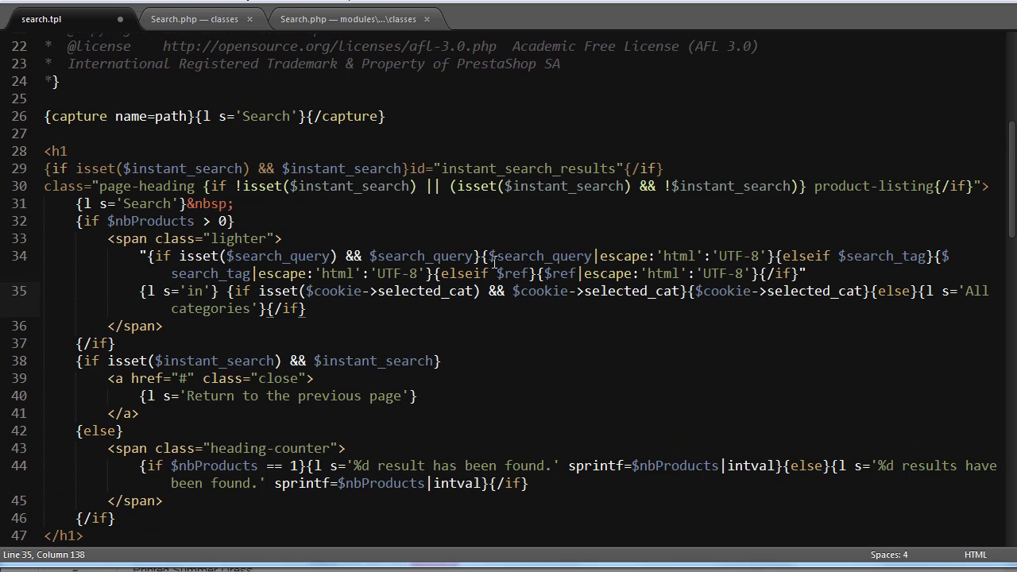
pyautogui.scroll(-2, 233, 222)
pyautogui.scroll(-4, 233, 223)
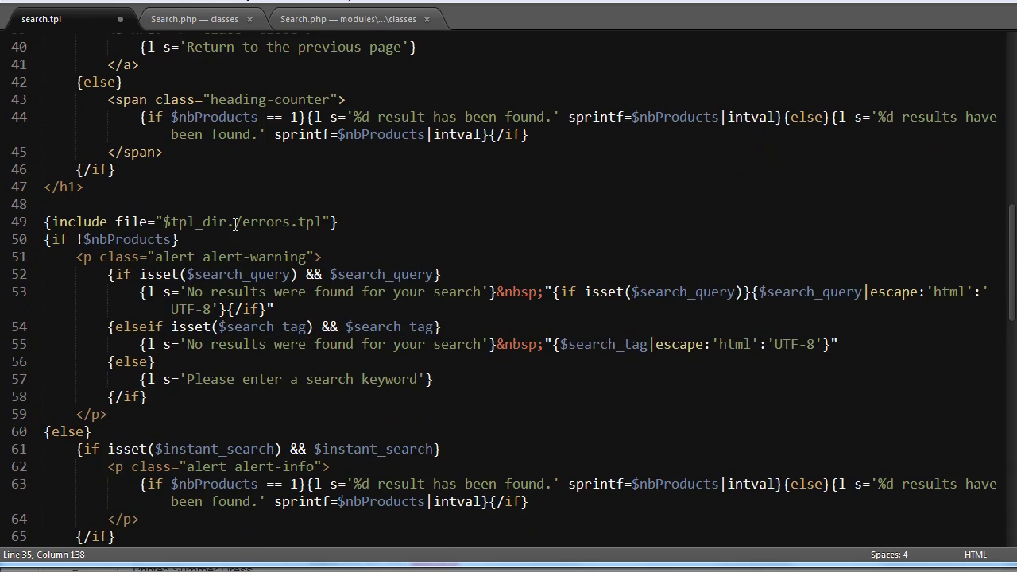
pyautogui.click(346, 310)
pyautogui.press('Return')
pyautogui.write("{l s='in'} {if isset($cookie->selected_cat) && $cookie->selected_cat}{$cookie->selected_cat}{else}{l s='All categories'}{/if}")
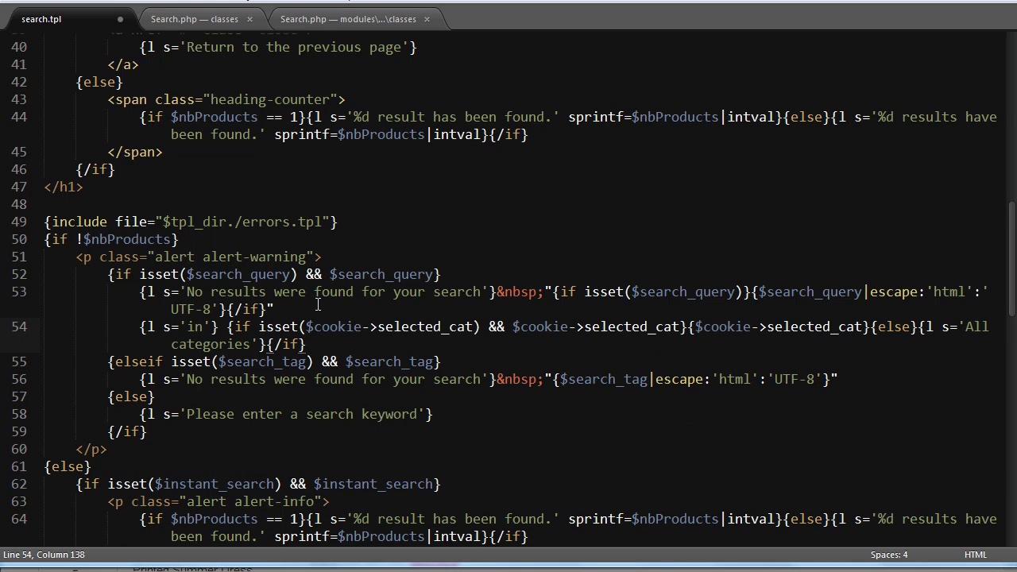
pyautogui.hotkey('ctrl', 's')
pyautogui.hotkey('alt', 'Tab')
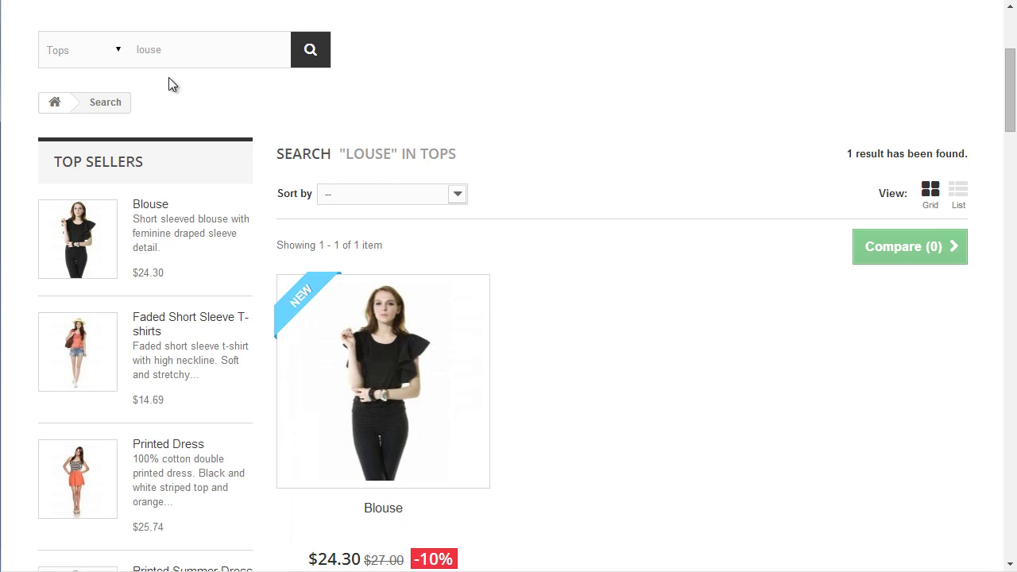
# Step: Search 'louse' limited to Dresses and highlight the 0-results message naming Dresses
pyautogui.click(118, 49)
pyautogui.click(86, 112)
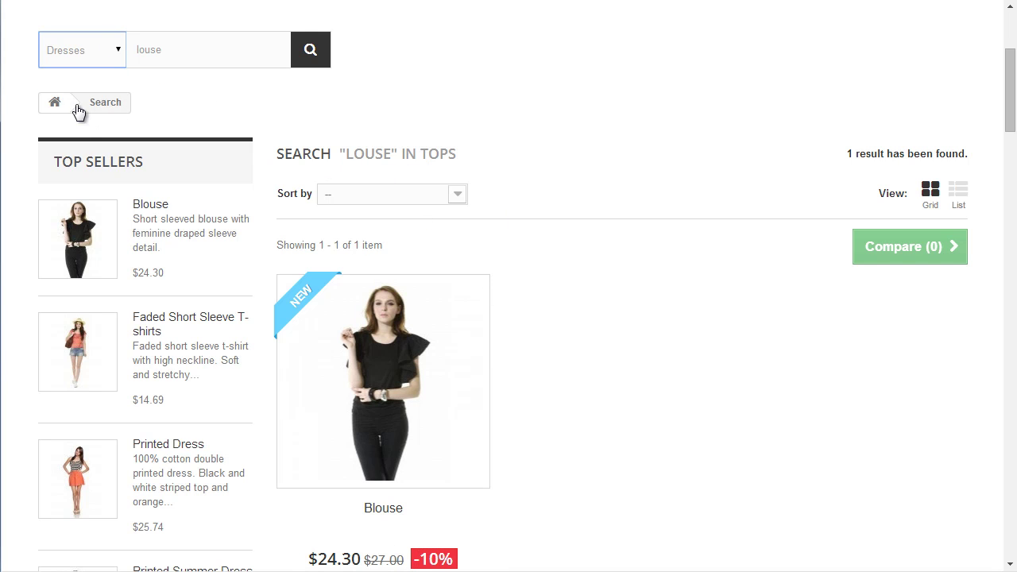
pyautogui.click(310, 53)
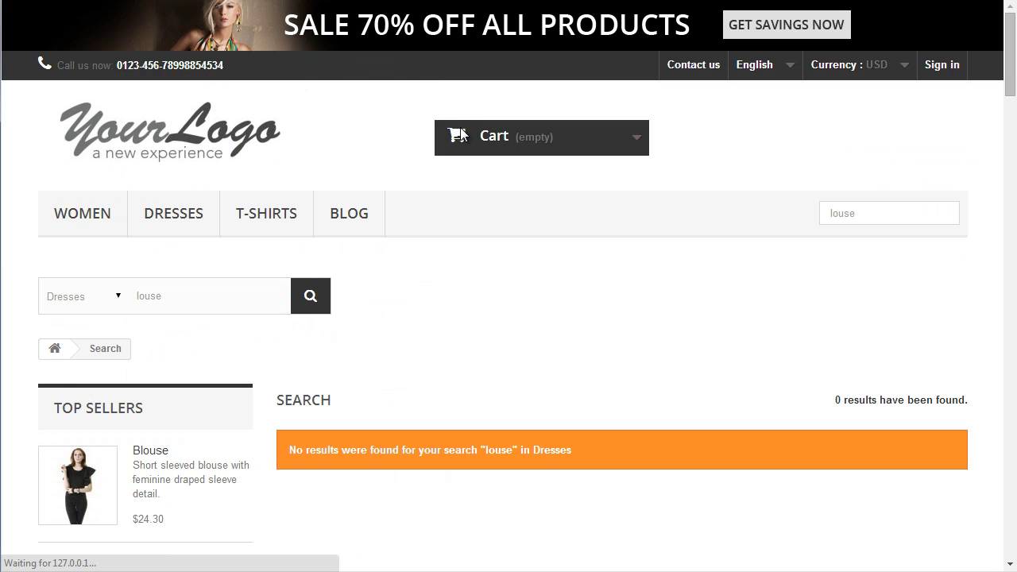
pyautogui.scroll(-2, 557, 342)
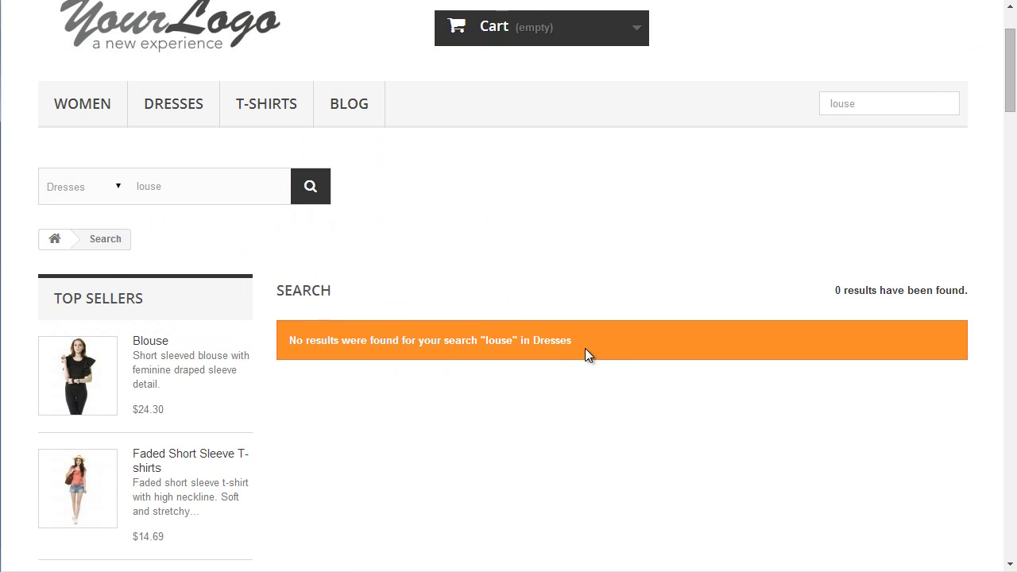
pyautogui.moveTo(586, 348); pyautogui.dragTo(286, 337)
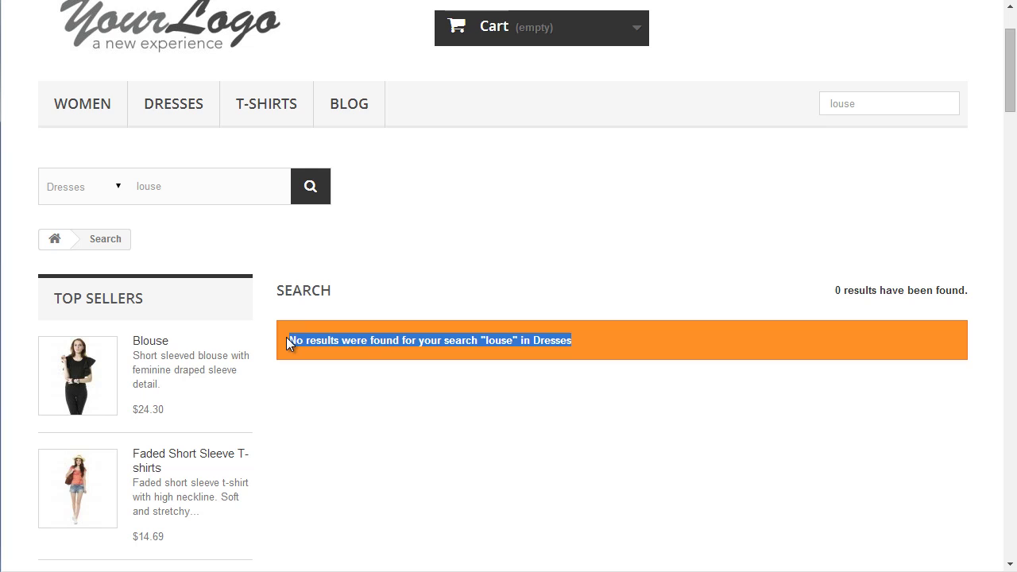